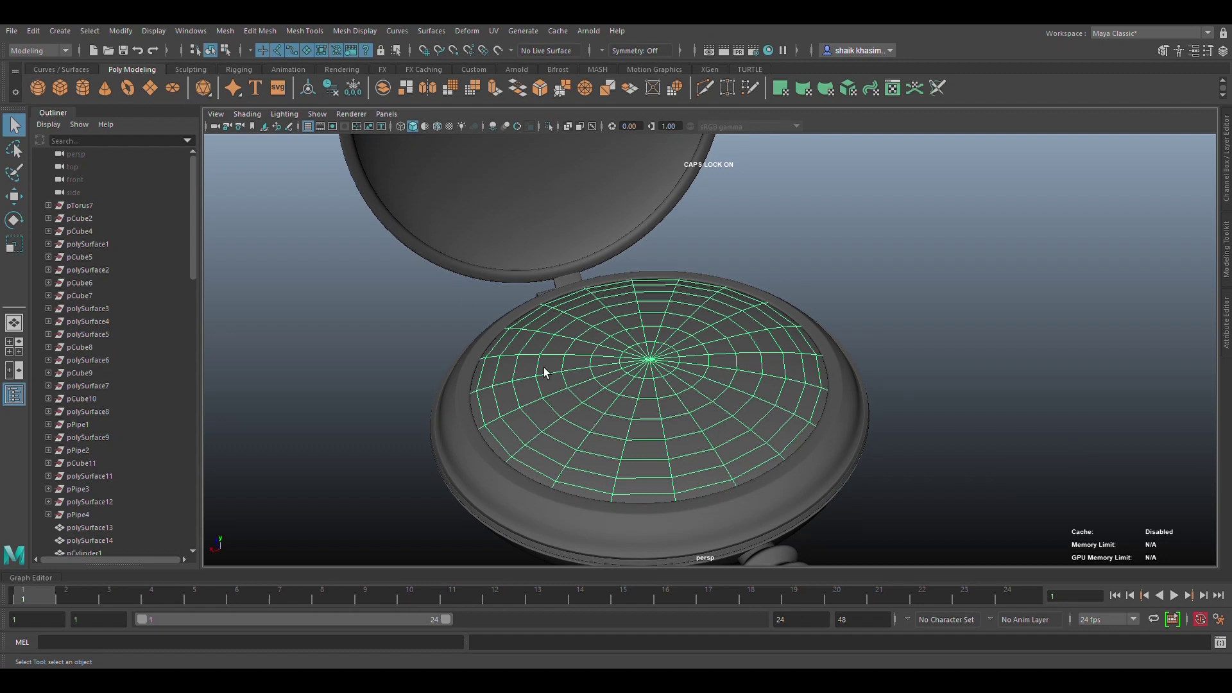
Assign a new aiStandardSurface shader to the disc covering the watch face.
scroll(616, 423, down, 2)
scroll(686, 412, down, 3)
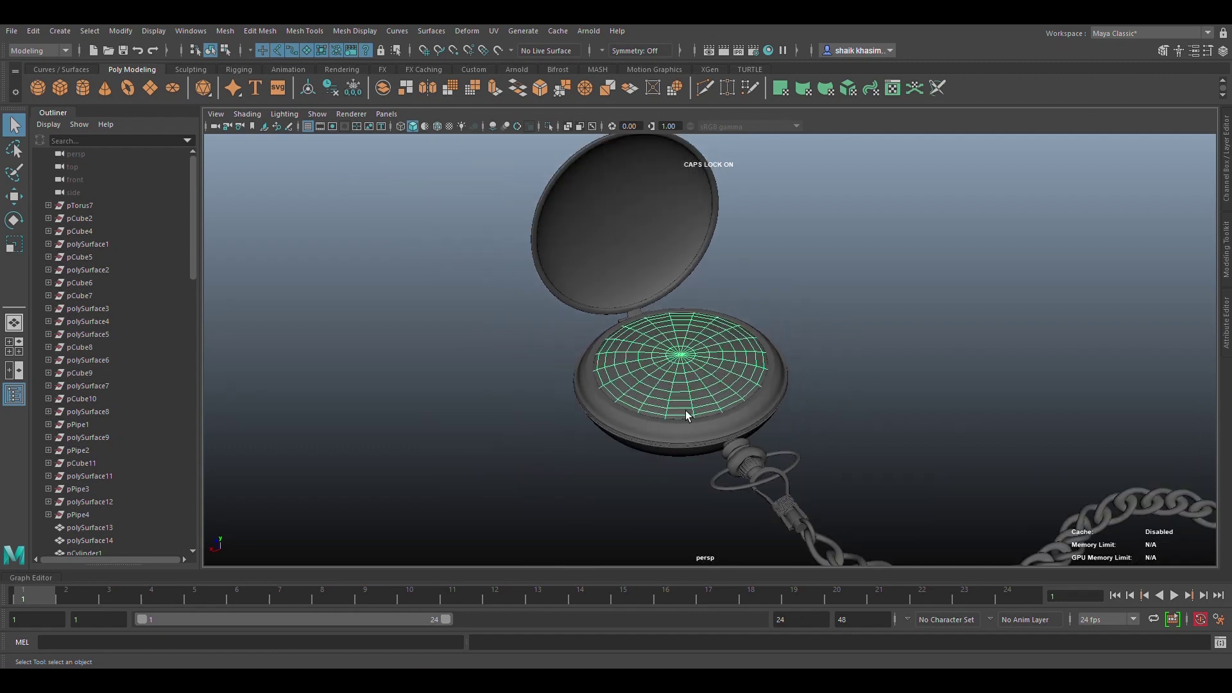
scroll(685, 408, up, 4)
scroll(680, 403, up, 1)
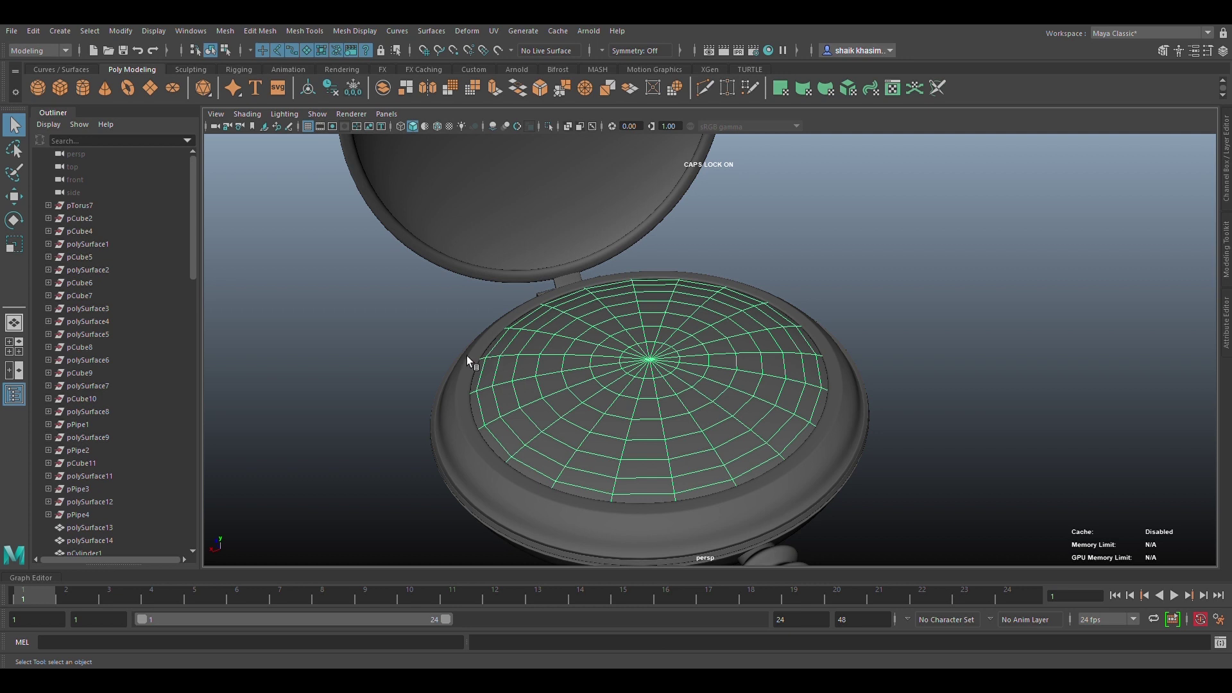
right_drag(462, 356, 562, 539)
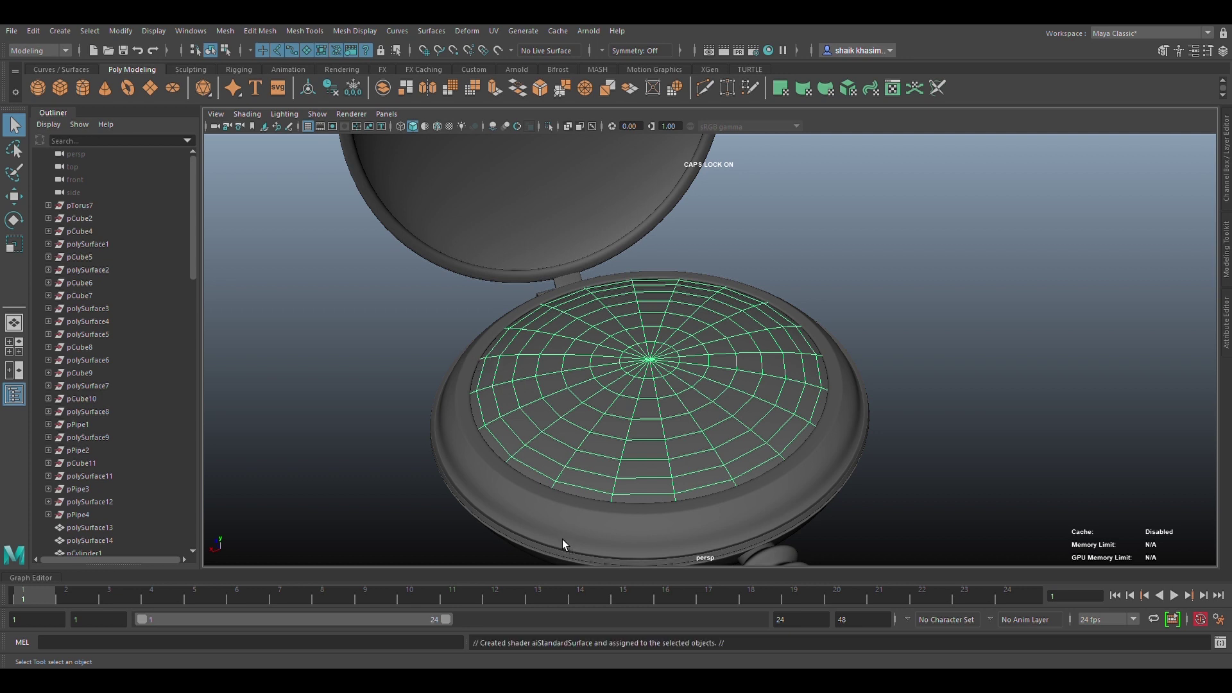
Find the disc's aiStandardSurface1 shader in the Attribute Editor and rename it GLASS.
click(639, 384)
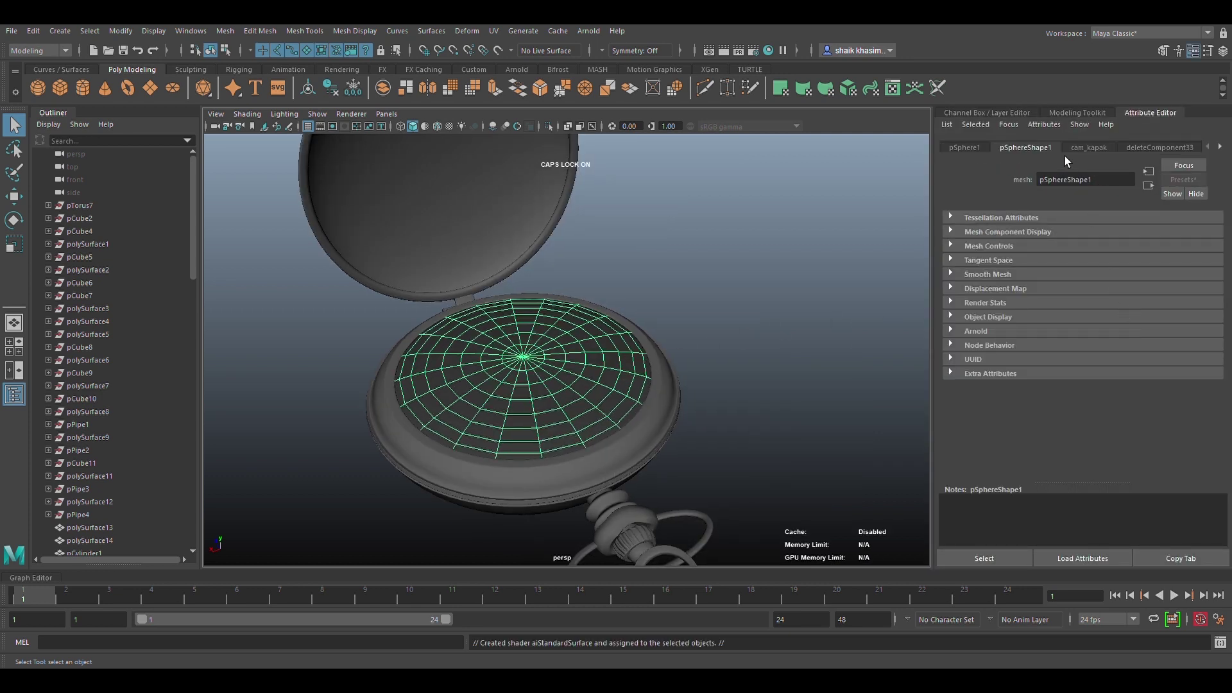
click(1094, 152)
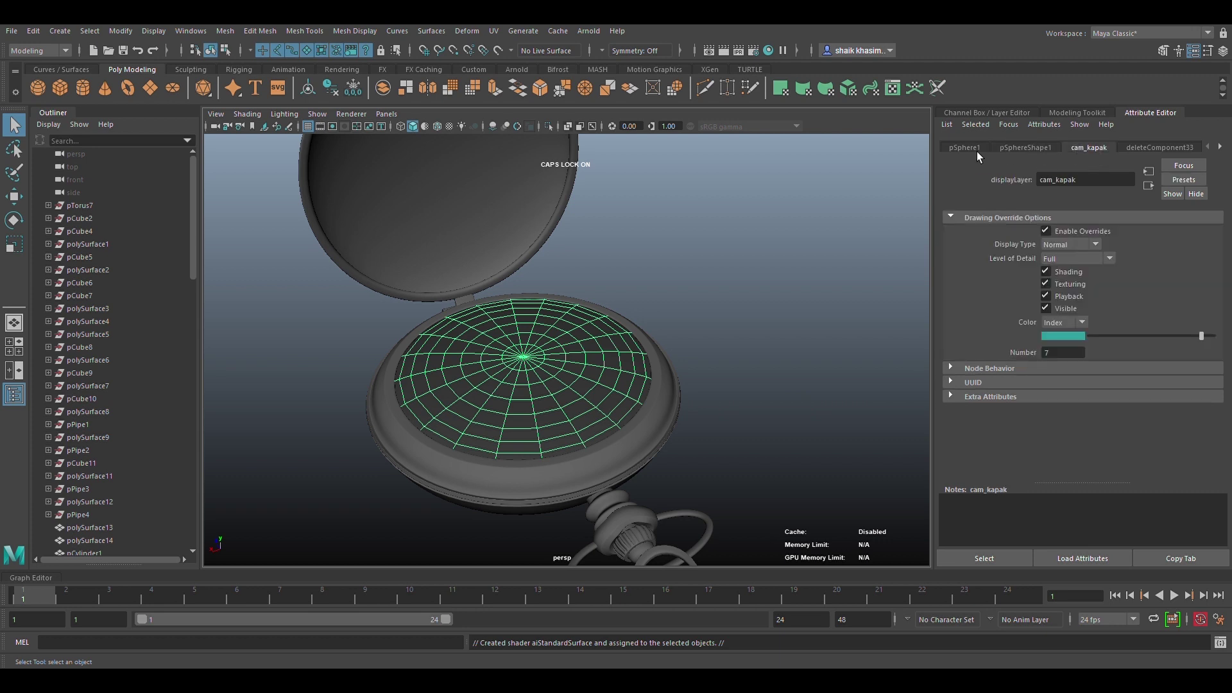
click(975, 151)
click(1180, 148)
click(1220, 147)
click(1159, 150)
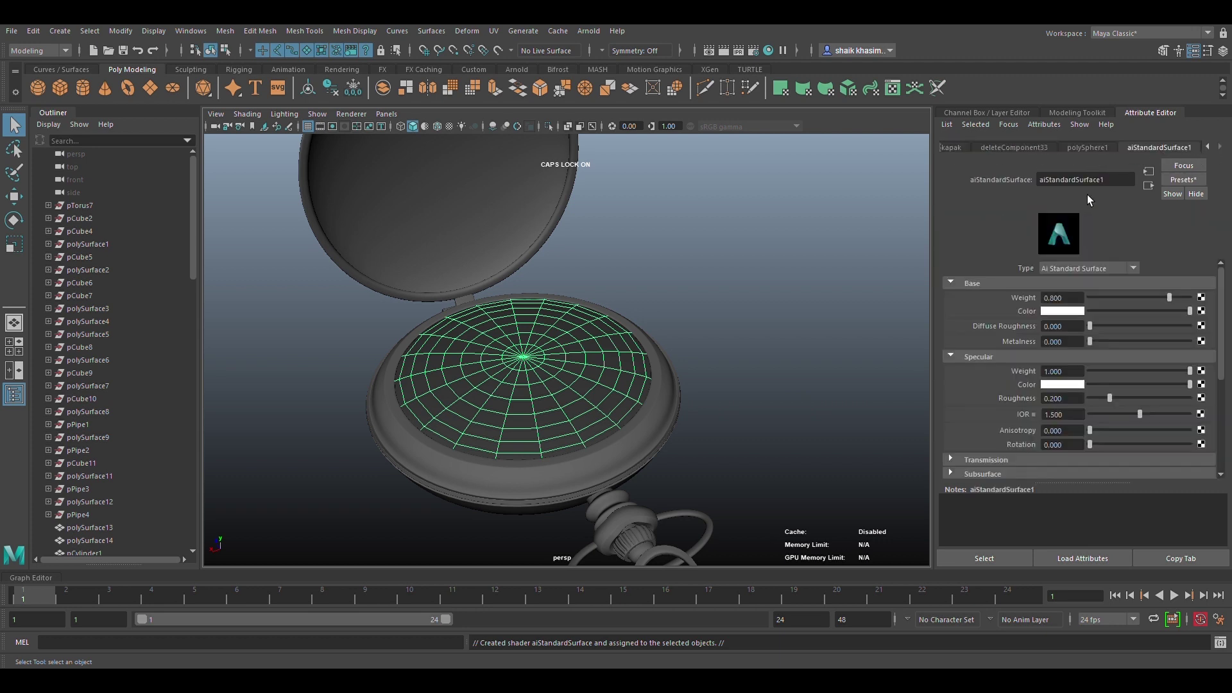
text(GLASS)
key(Return)
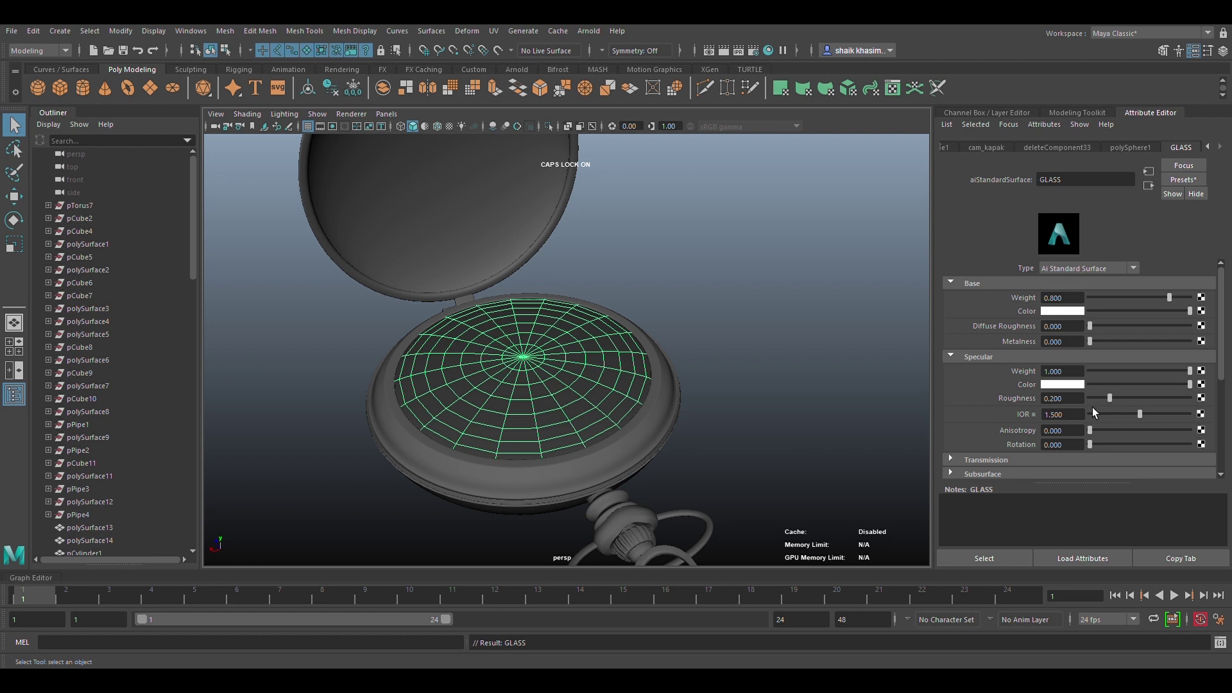
scroll(1096, 364, down, 3)
scroll(1094, 367, down, 3)
Set GLASS transmission weight to 0.766 with a slightly grey colour, leaving depth at 0.
click(1058, 348)
drag(1120, 359, 1162, 363)
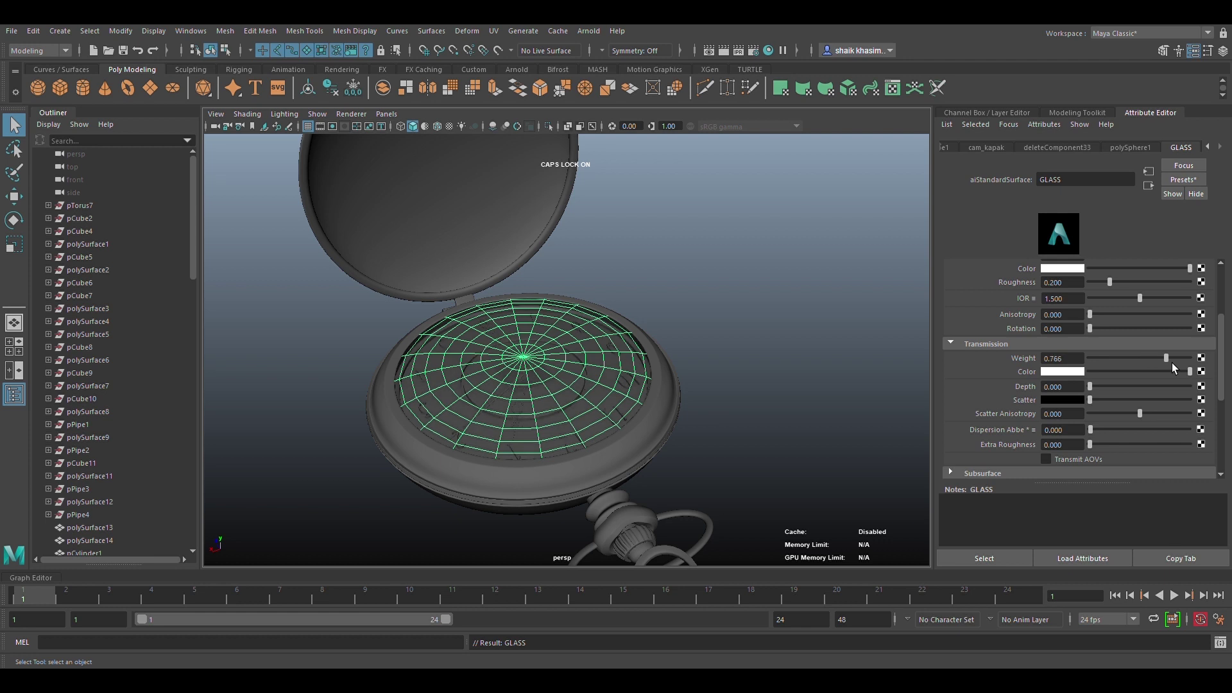
mouse_move(1180, 374)
mouse_down()
mouse_move(1149, 373)
mouse_move(1190, 375)
mouse_up()
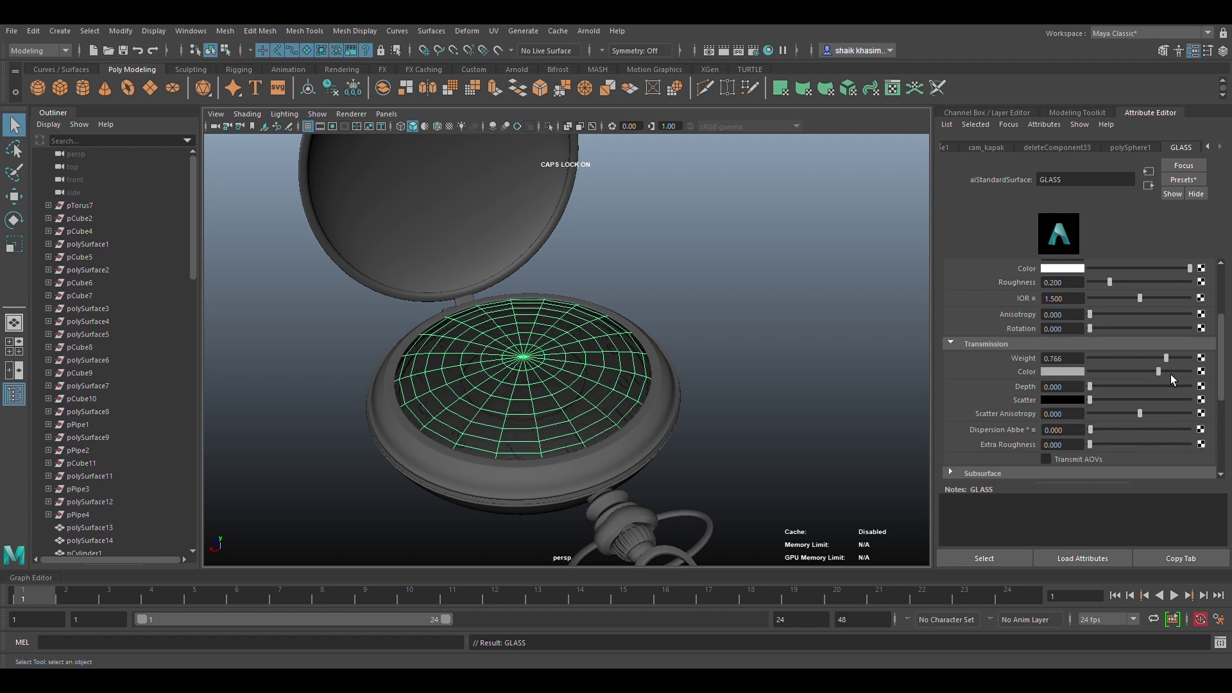
mouse_move(1187, 372)
mouse_down()
mouse_move(1127, 389)
mouse_move(1169, 391)
mouse_move(1045, 400)
mouse_up()
drag(1118, 390, 1187, 390)
drag(1092, 402, 1092, 401)
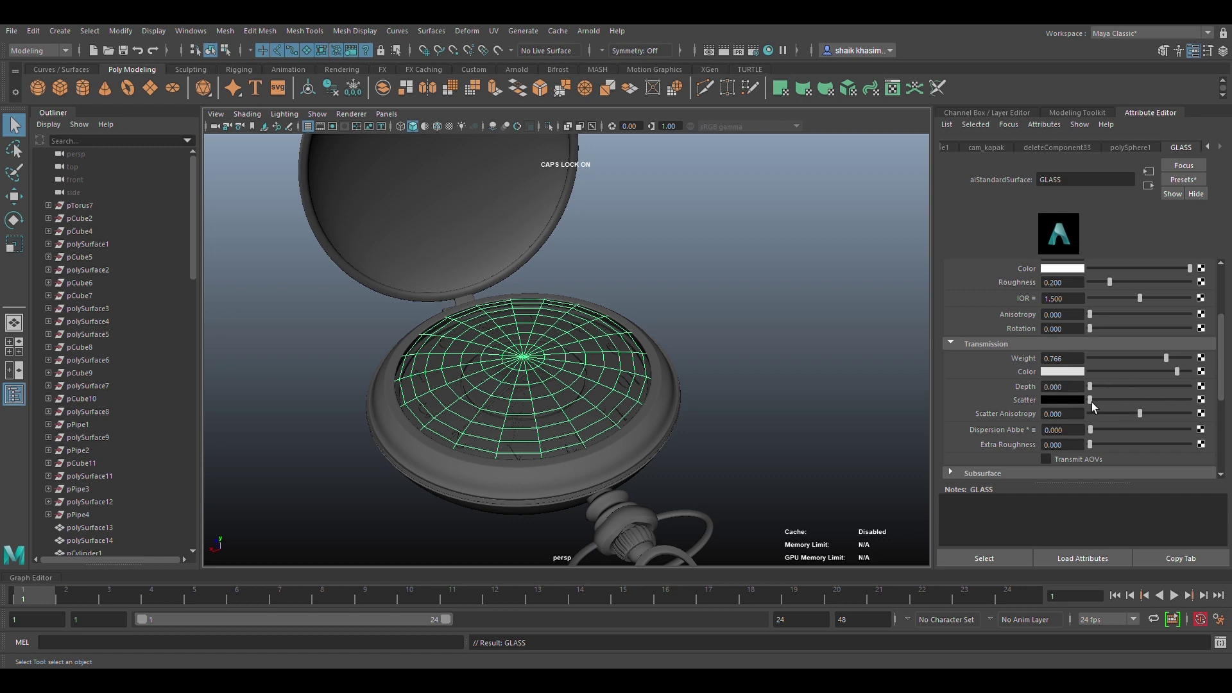
Deselect the disc and orbit in close on the watch face.
click(857, 315)
scroll(504, 450, up, 5)
mouse_move(504, 451)
alt+mouse_down()
mouse_move(524, 516)
mouse_move(506, 520)
alt+mouse_up()
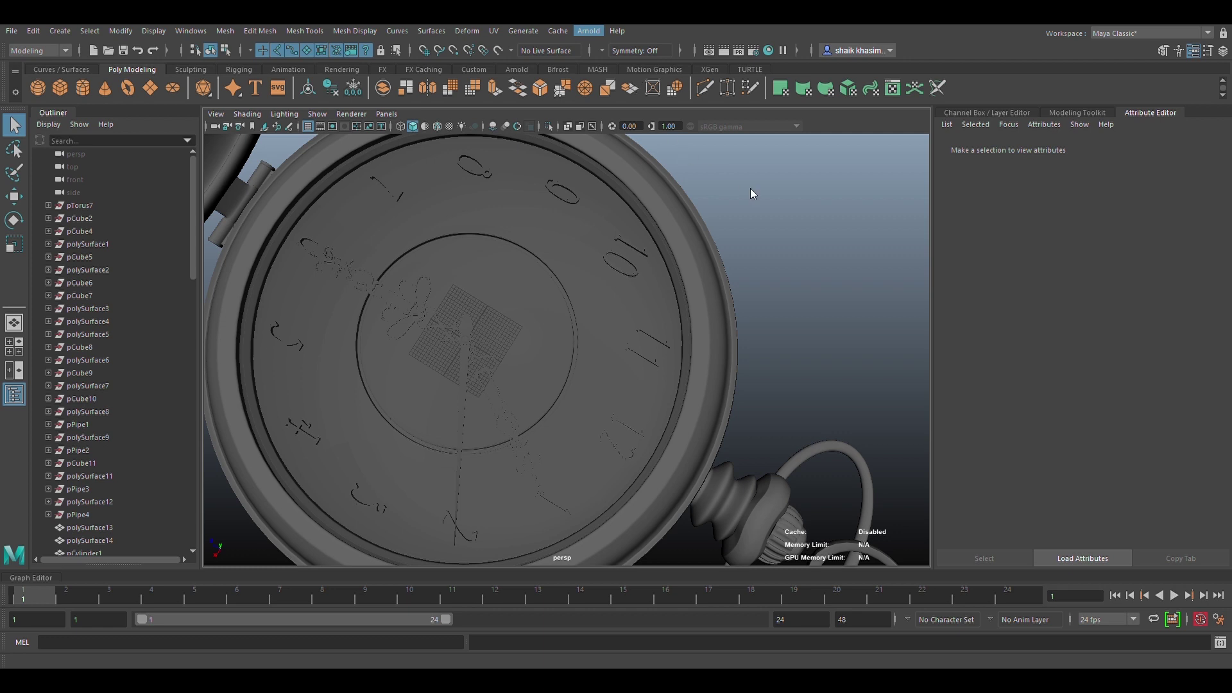
Select the inner ring cylinder pCylinder2 and give it a new aiStandardSurface shader.
click(535, 304)
key(f)
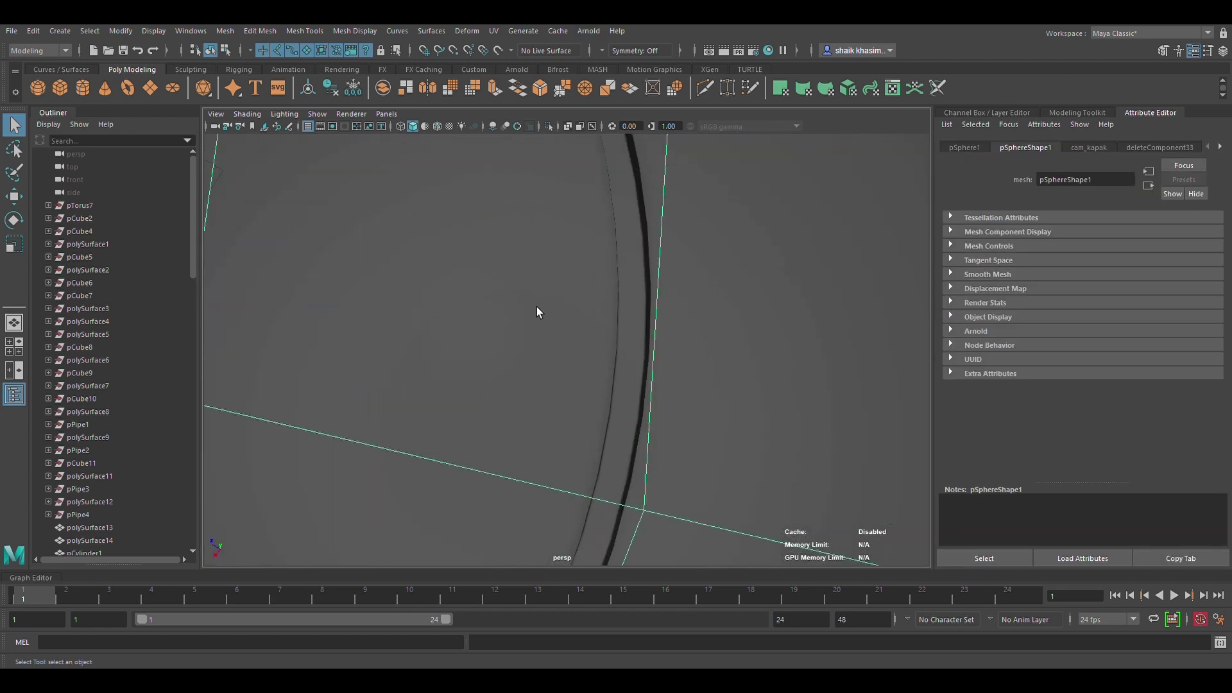
scroll(537, 308, up, 3)
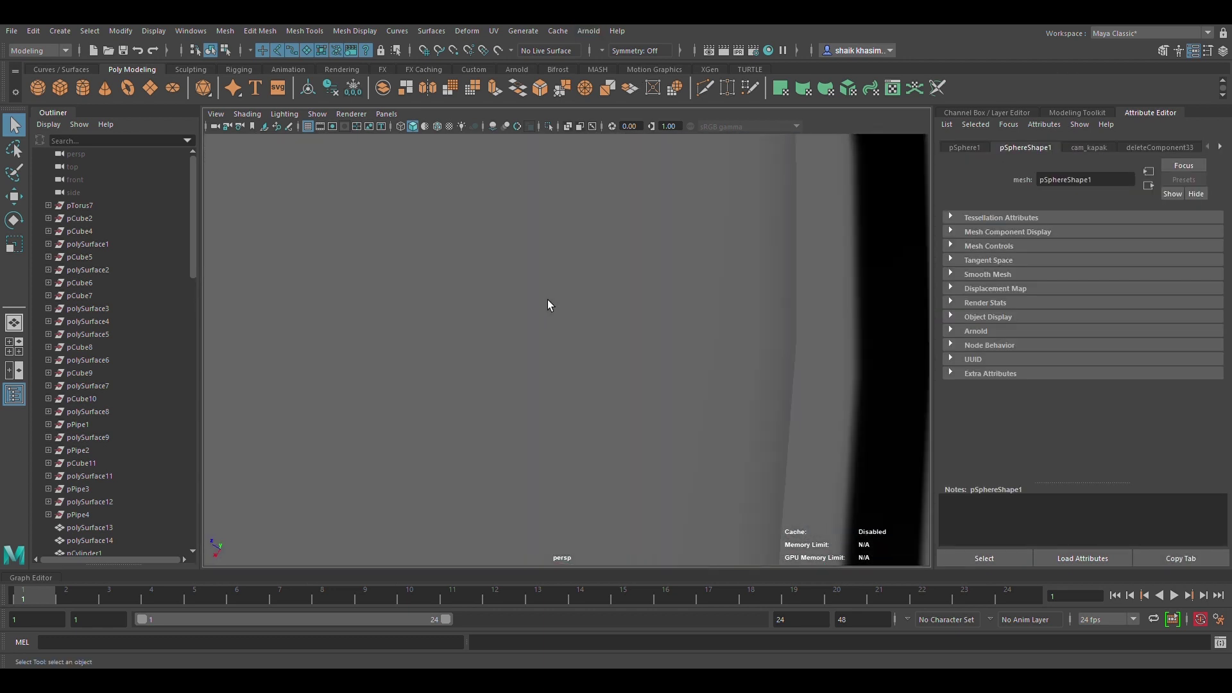
click(548, 299)
scroll(548, 299, down, 3)
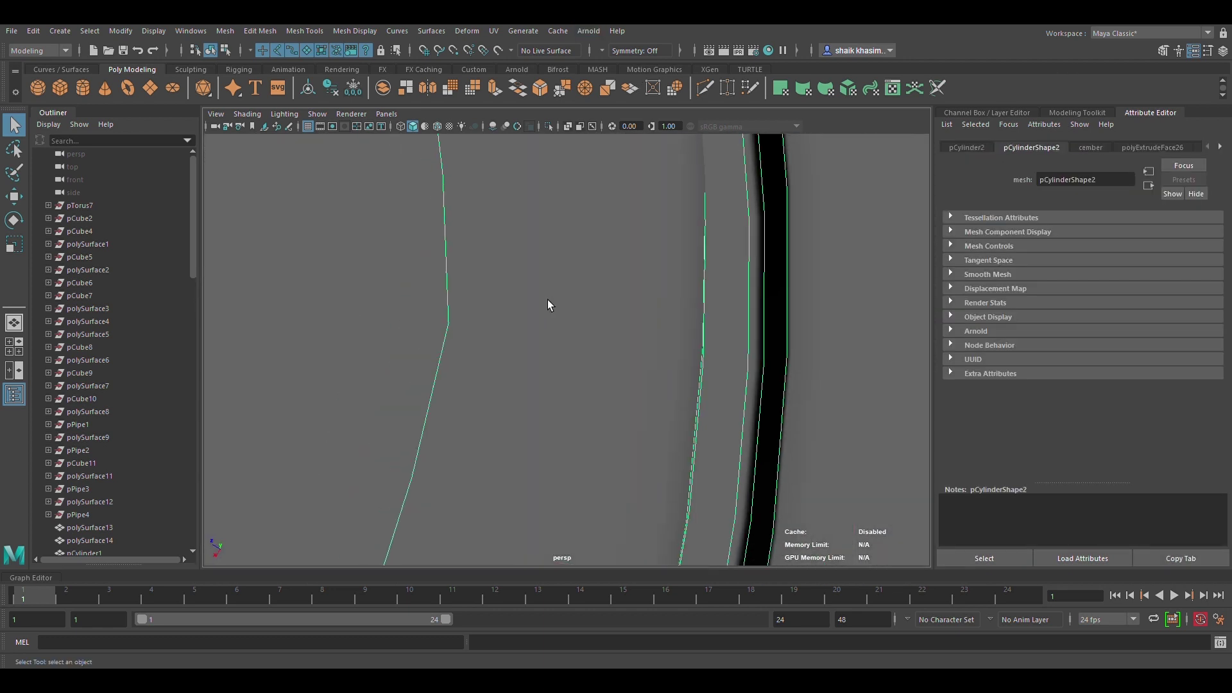
scroll(547, 299, down, 3)
scroll(548, 302, down, 3)
scroll(548, 302, up, 2)
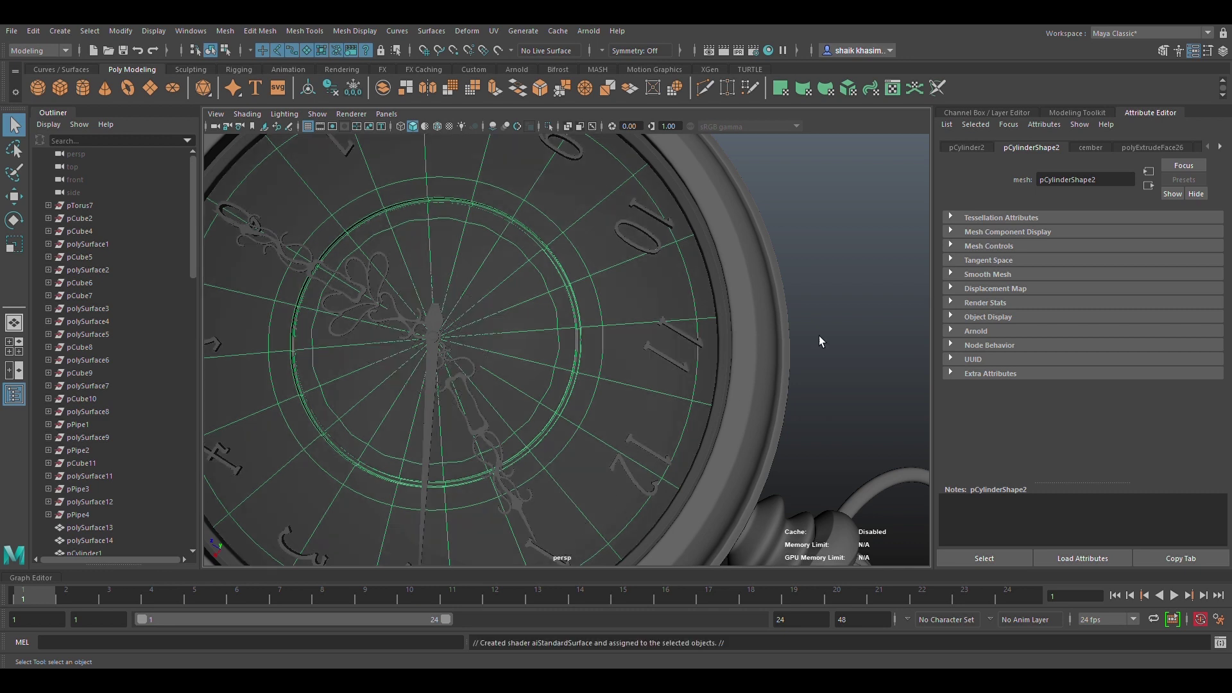
Rename the inner ring's shader to 'inner'.
double_click(1094, 180)
text(inner)
key(Return)
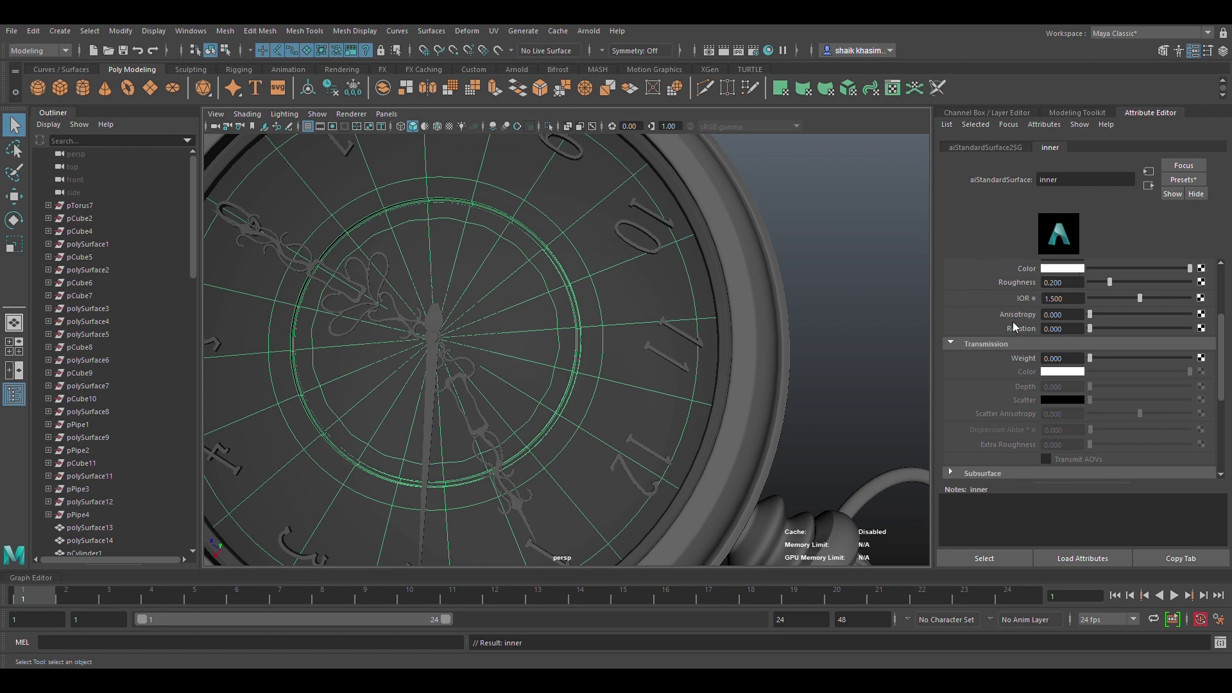
Try a pink base colour, undo it, and raise Base Weight to 1.
mouse_move(1012, 322)
mouse_down()
mouse_move(1033, 321)
mouse_move(1023, 317)
mouse_up()
scroll(1115, 376, up, 5)
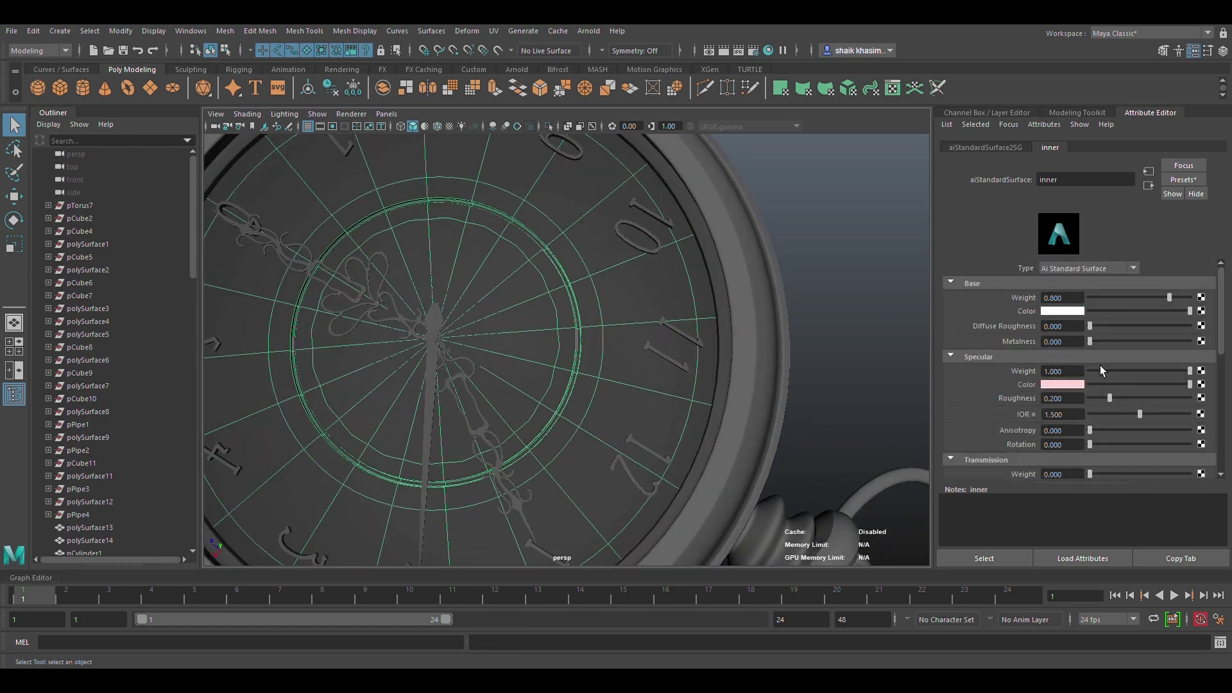
key(ctrl+z)
drag(1131, 298, 1216, 307)
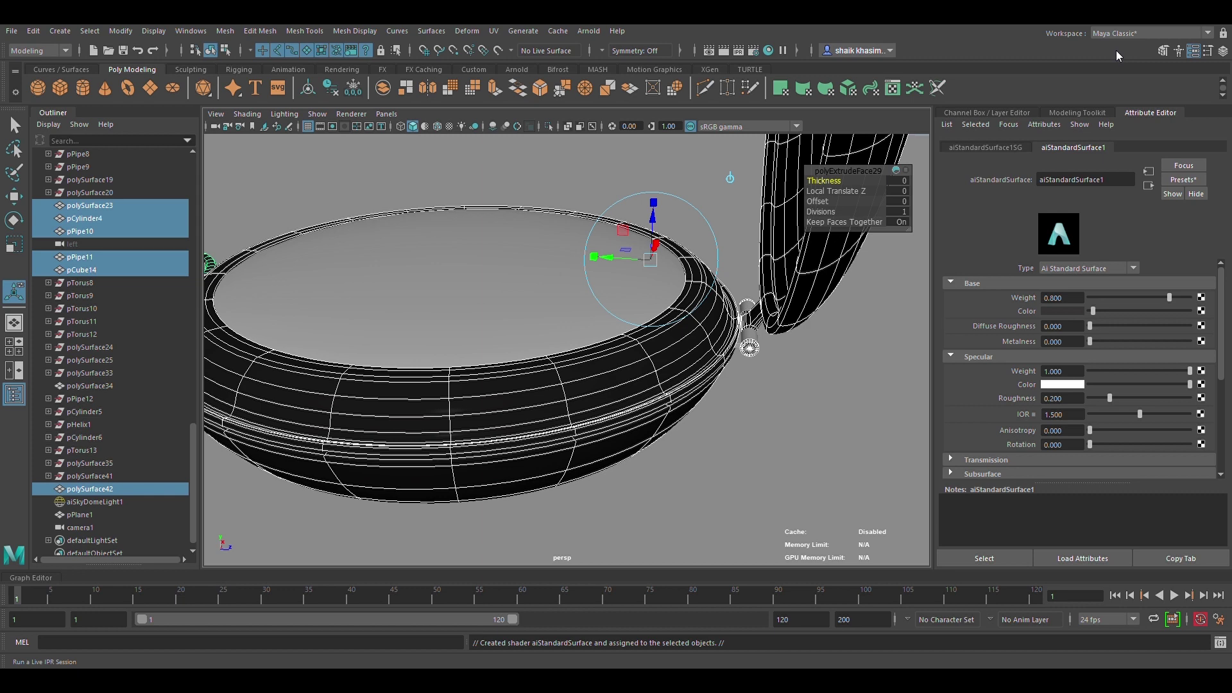
Select the inner disc, open its aiStandardSurface2 shader, and rename it 'glass'.
click(418, 342)
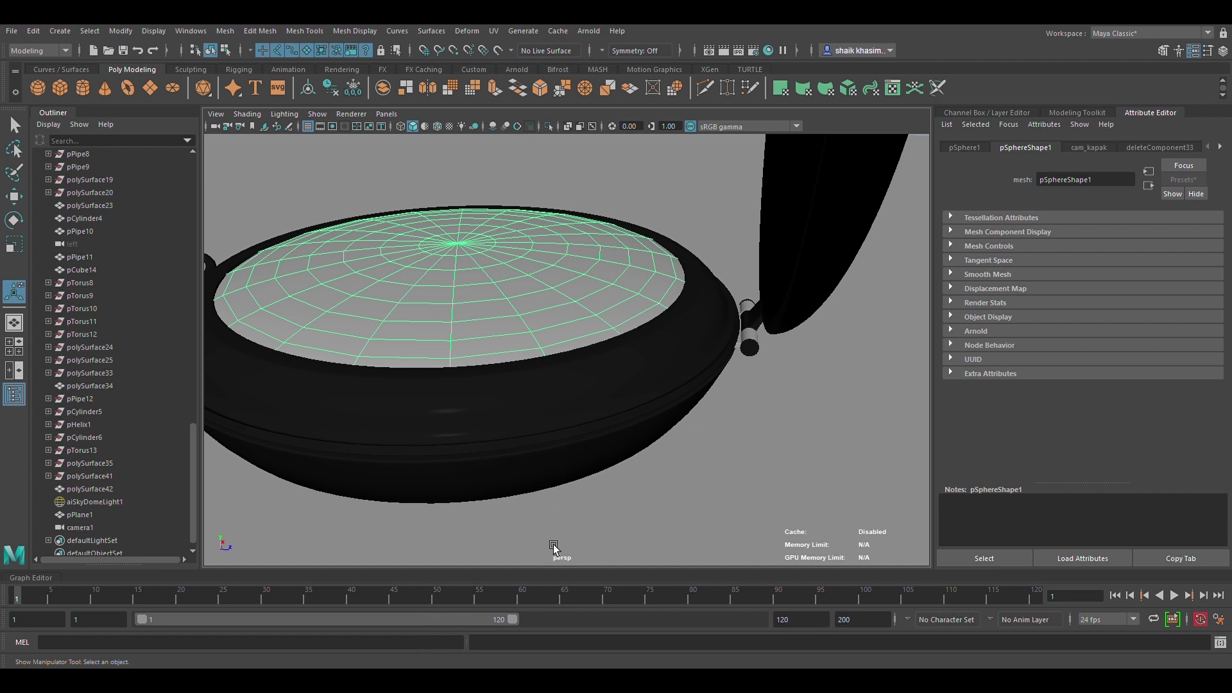
double_click(1065, 180)
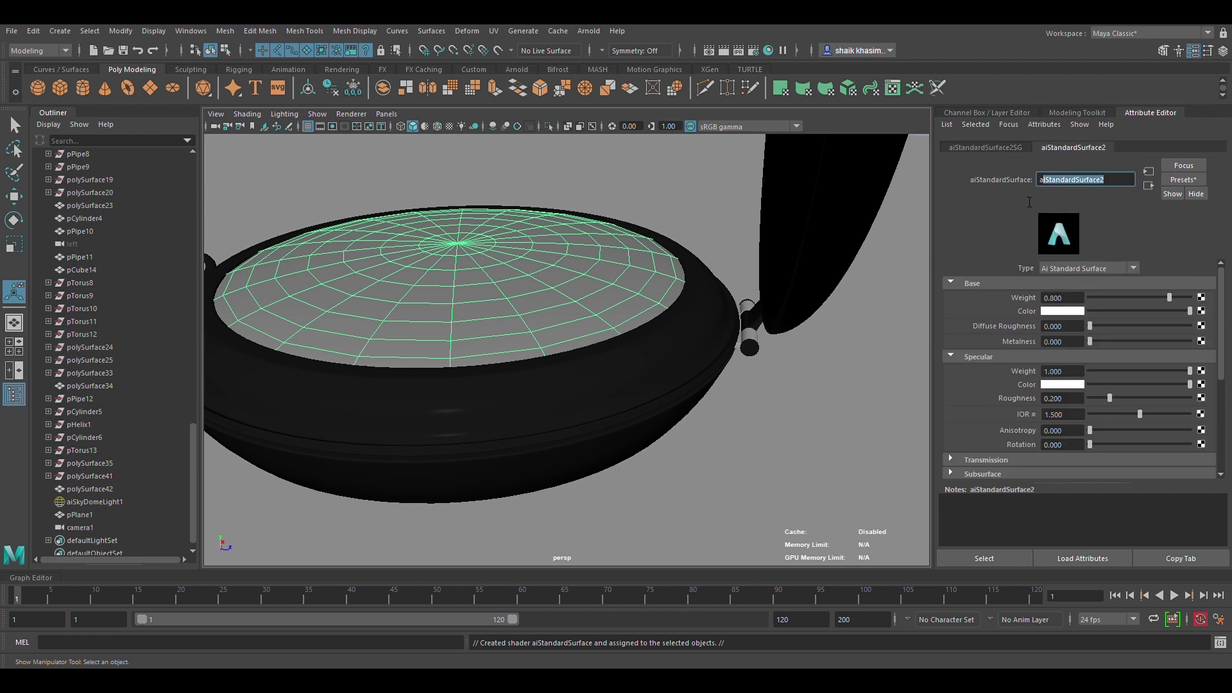
click(848, 238)
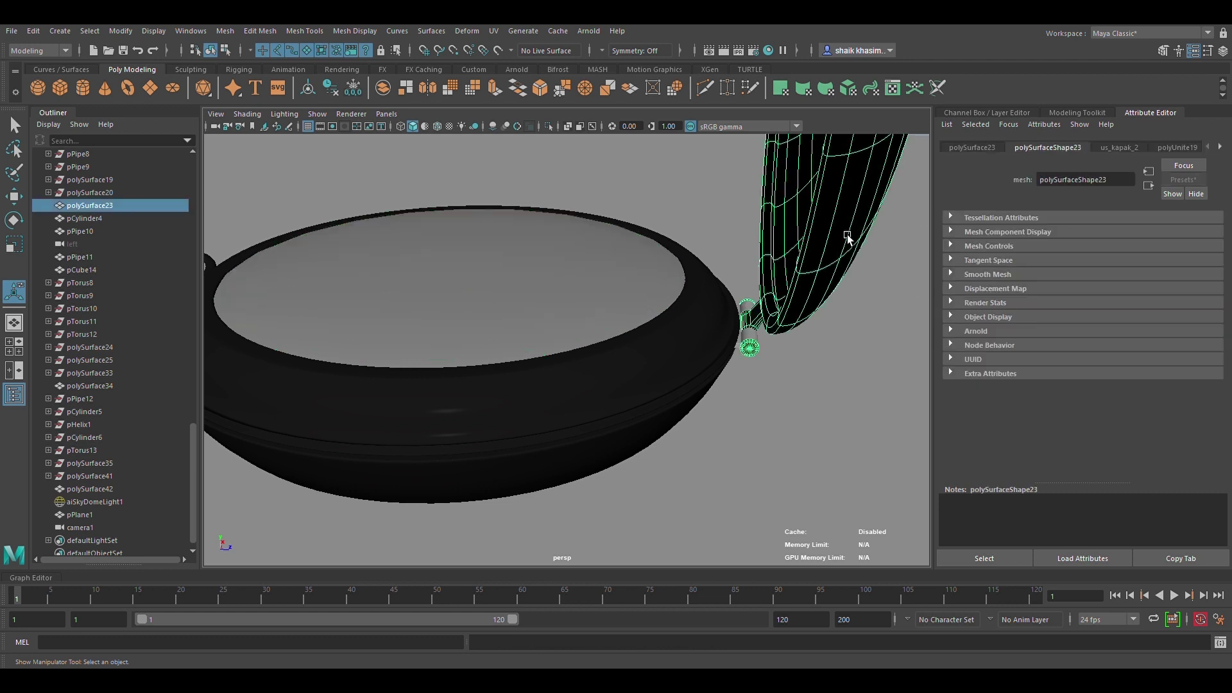
click(499, 284)
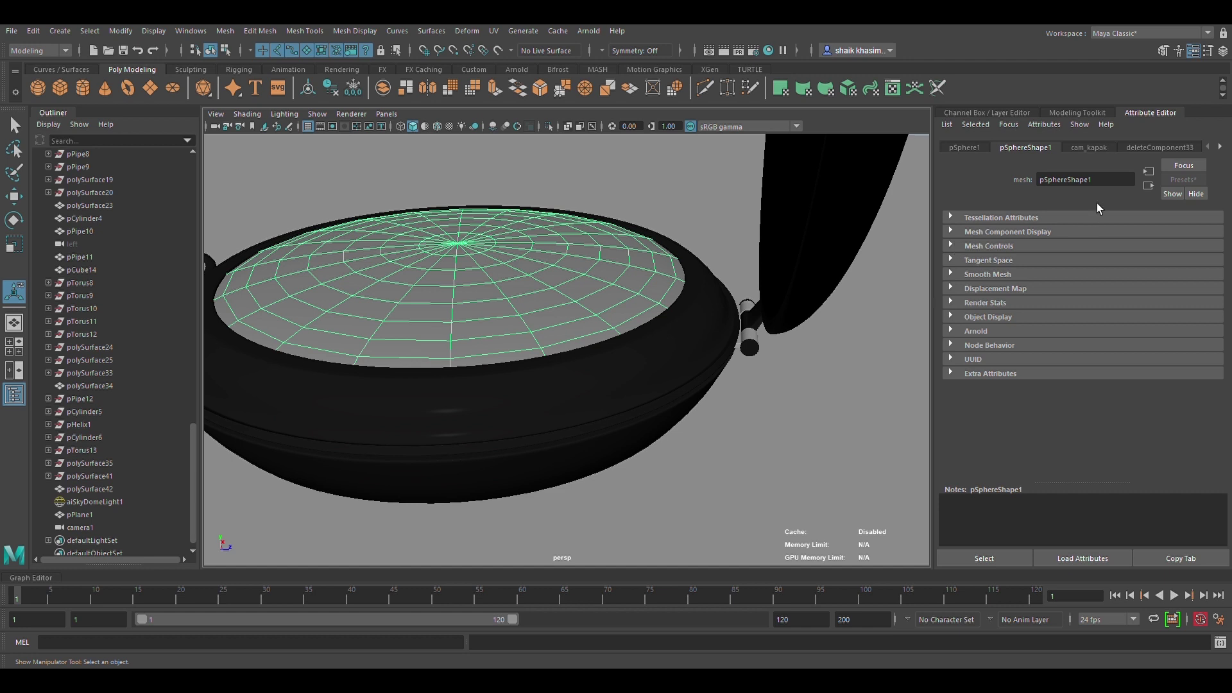
click(1176, 149)
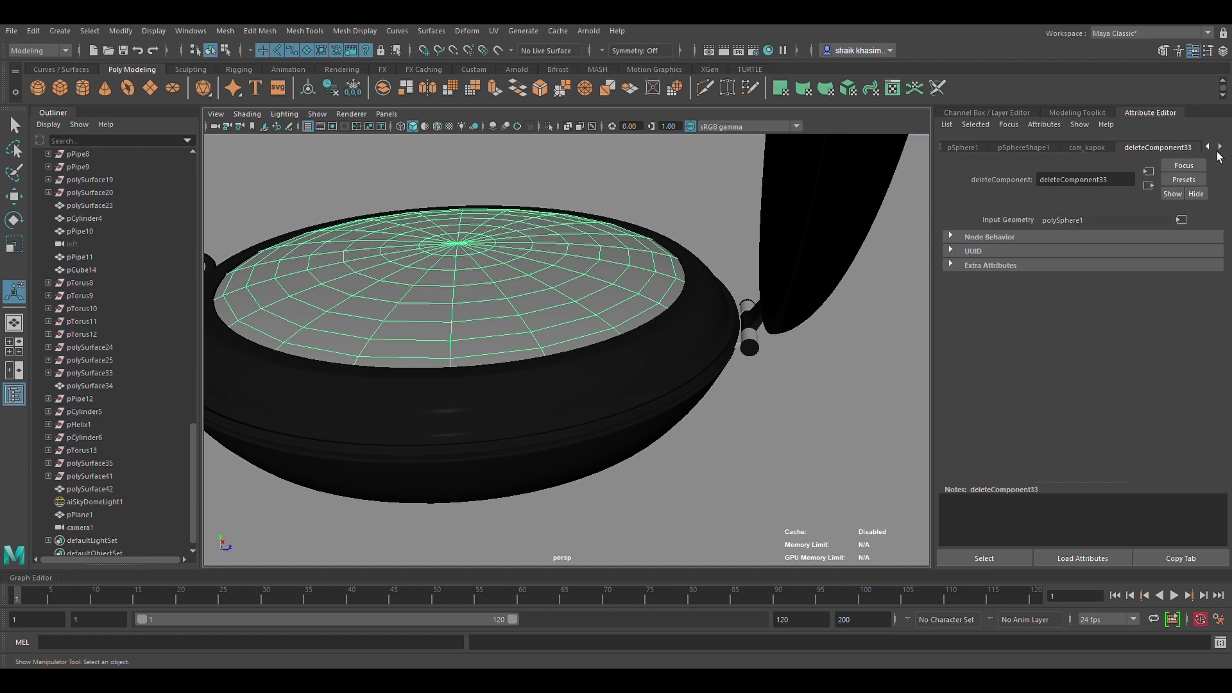
click(1220, 147)
click(1220, 147)
click(1155, 151)
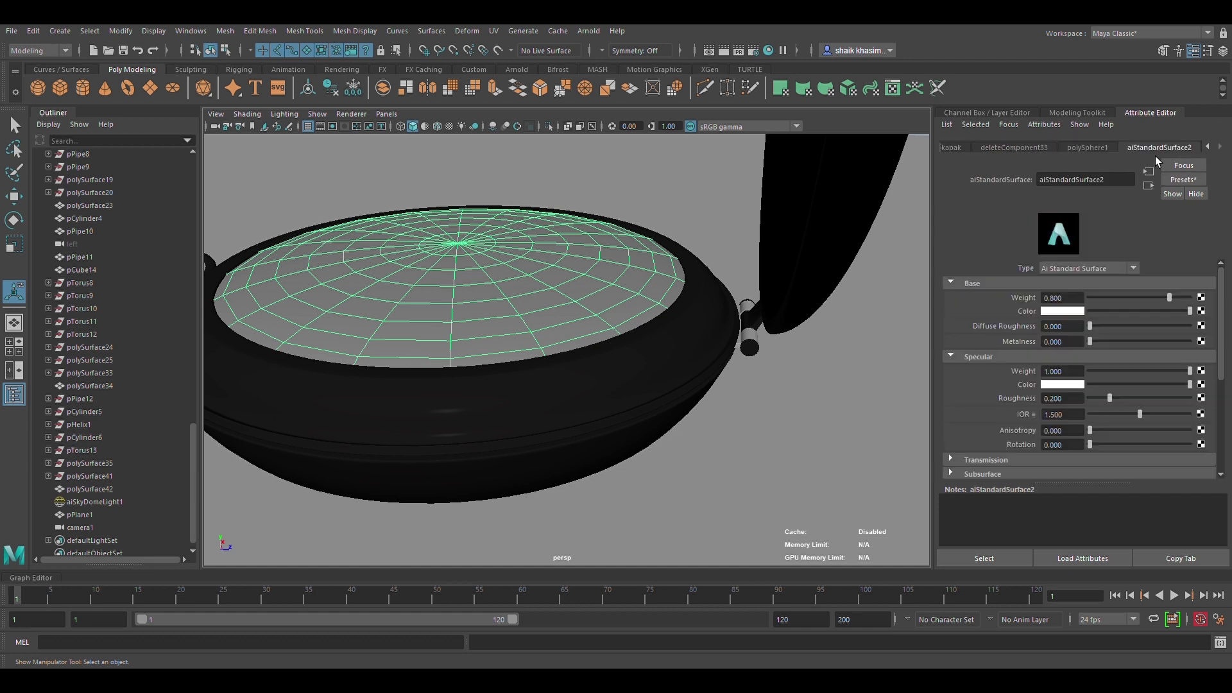
double_click(1084, 180)
text(glass)
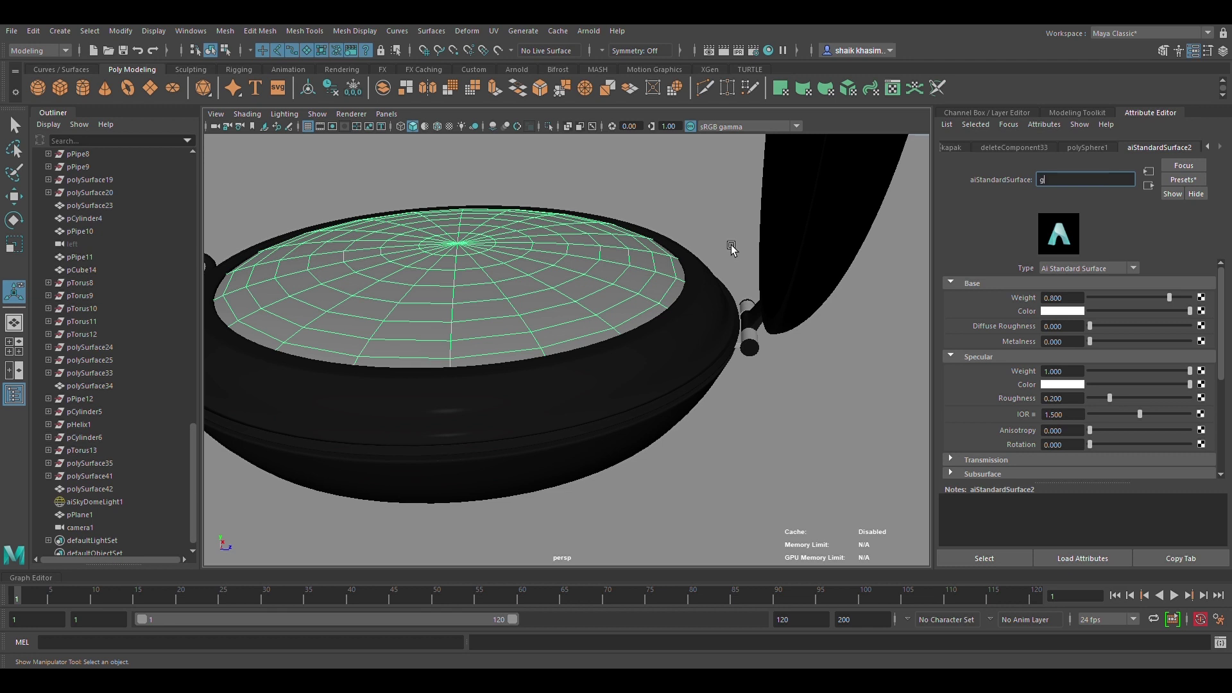
key(Return)
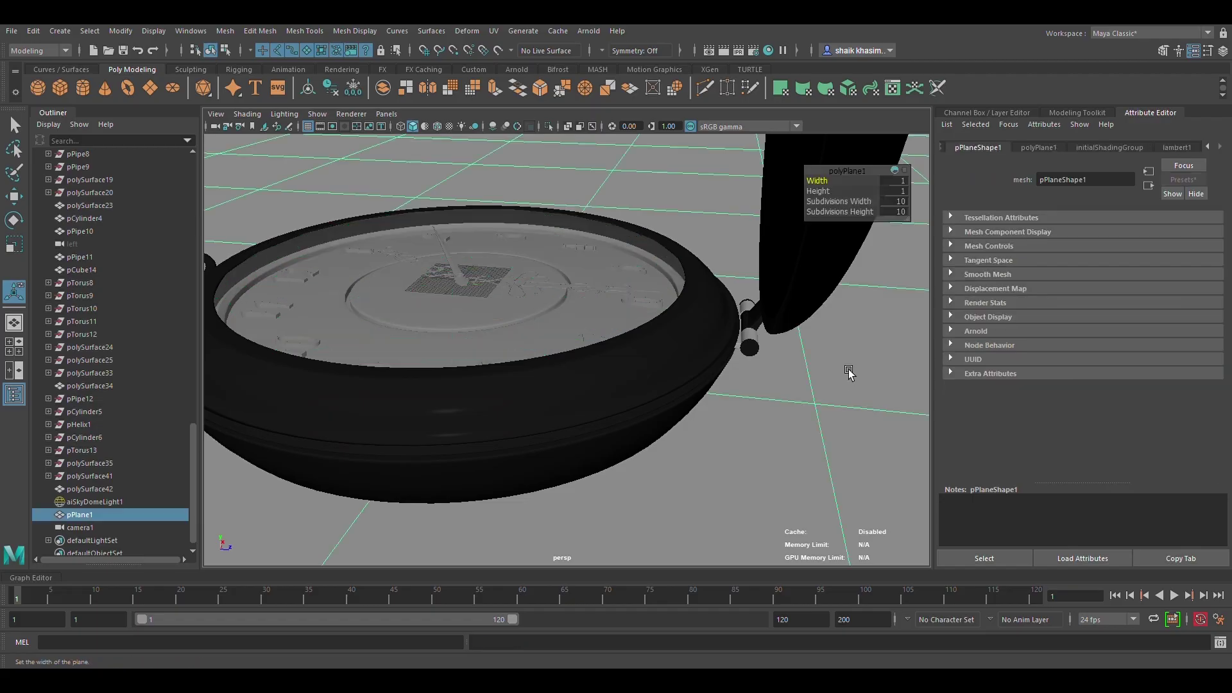
Change the lambert1 ground material colour to a dark blue-grey.
click(1194, 152)
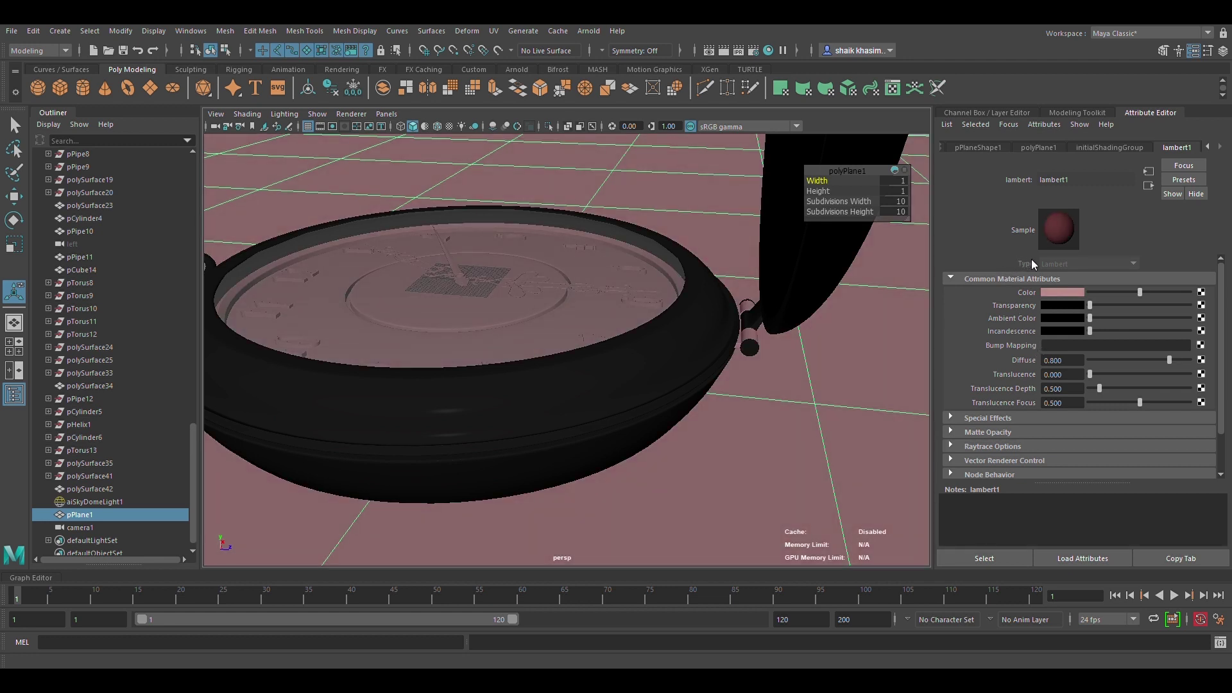
drag(1140, 292, 1096, 292)
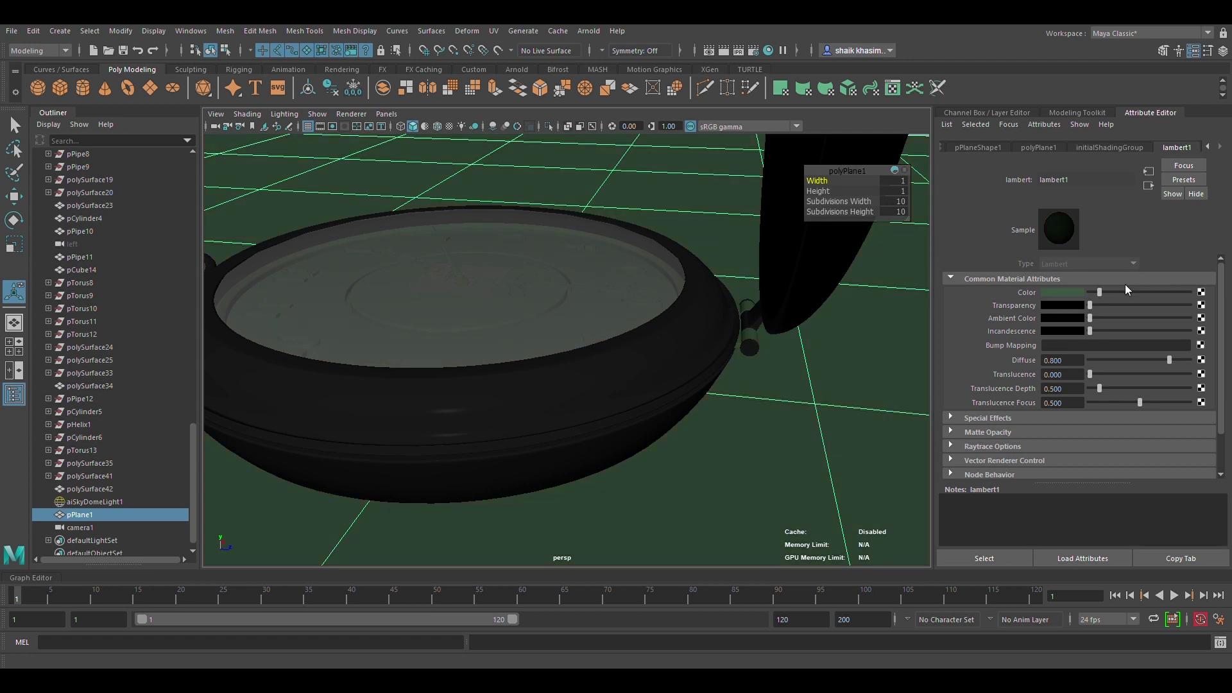
key(ctrl+z)
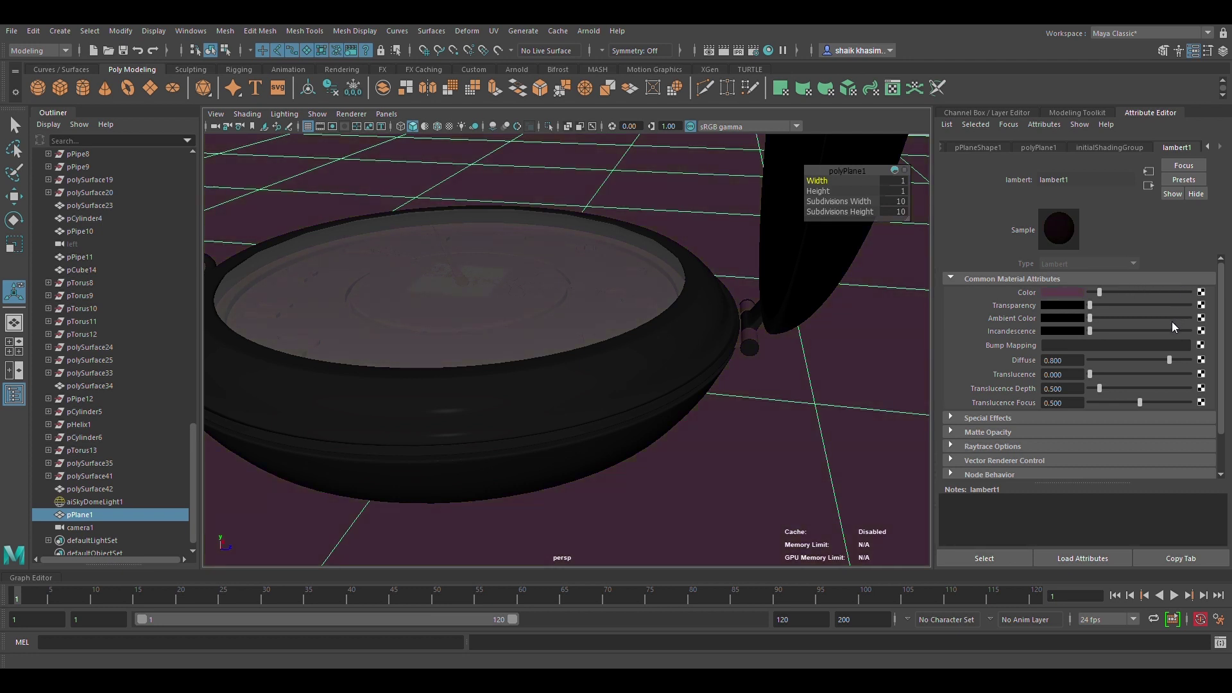
key(ctrl+z)
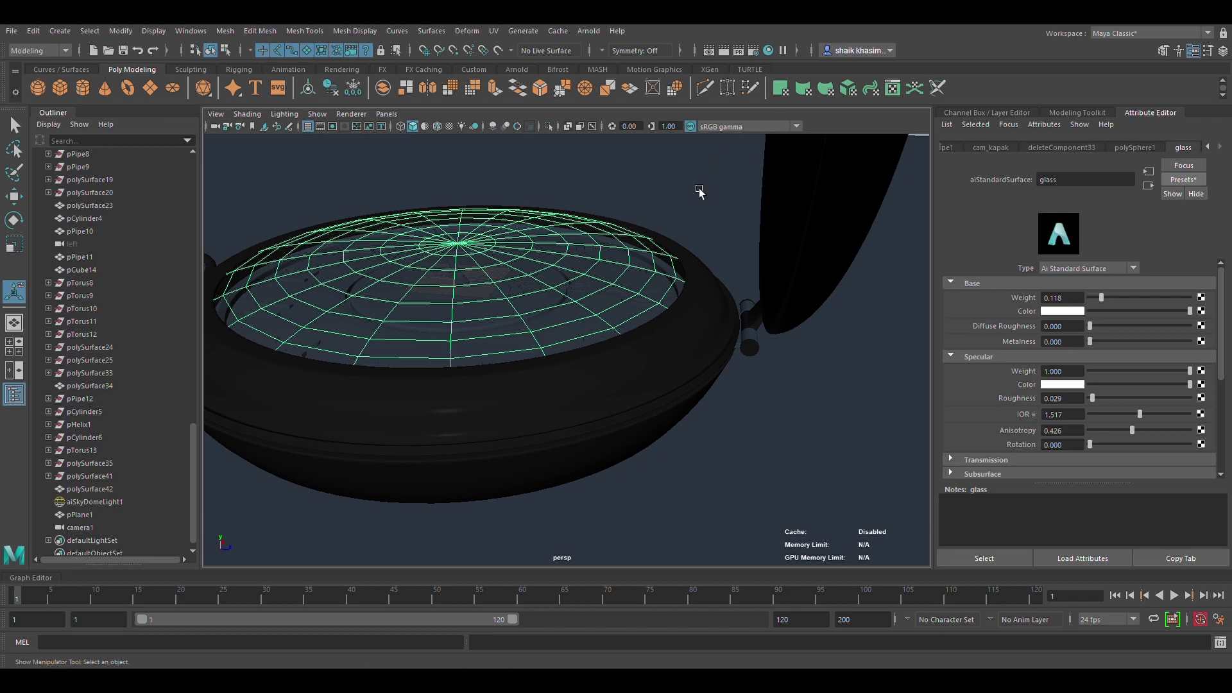
Zoom out across the scene and select the sky dome light.
scroll(583, 423, up, 2)
scroll(581, 409, up, 2)
scroll(581, 408, up, 2)
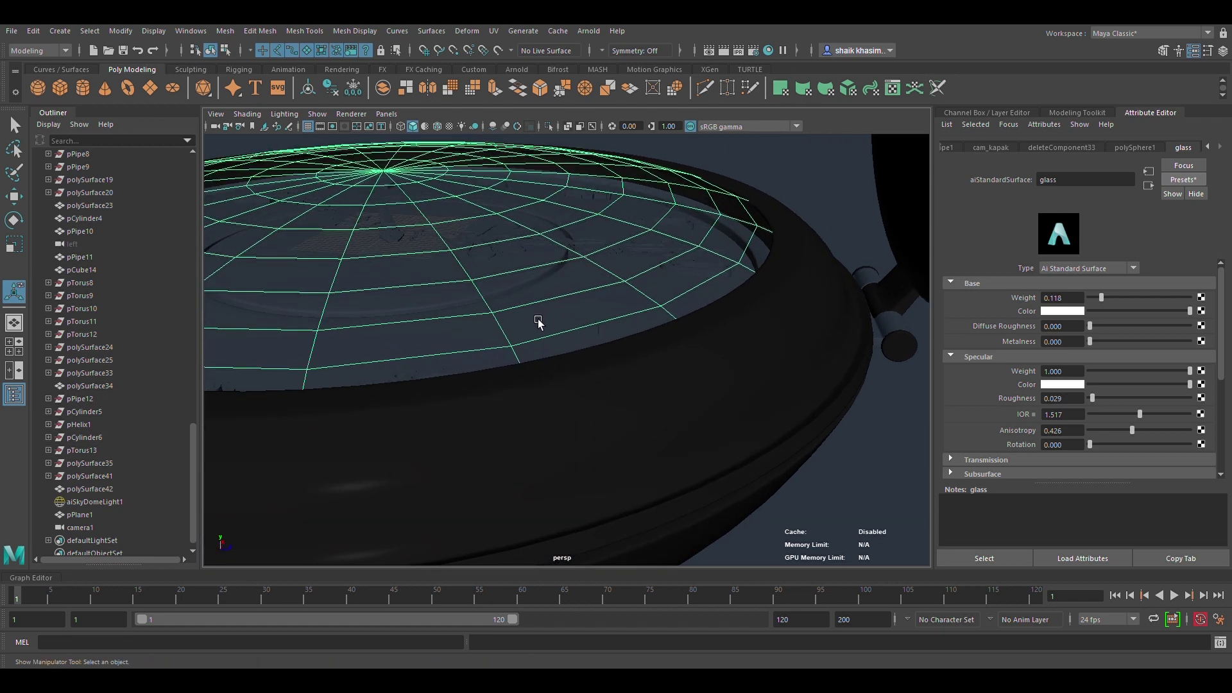
scroll(536, 322, up, 2)
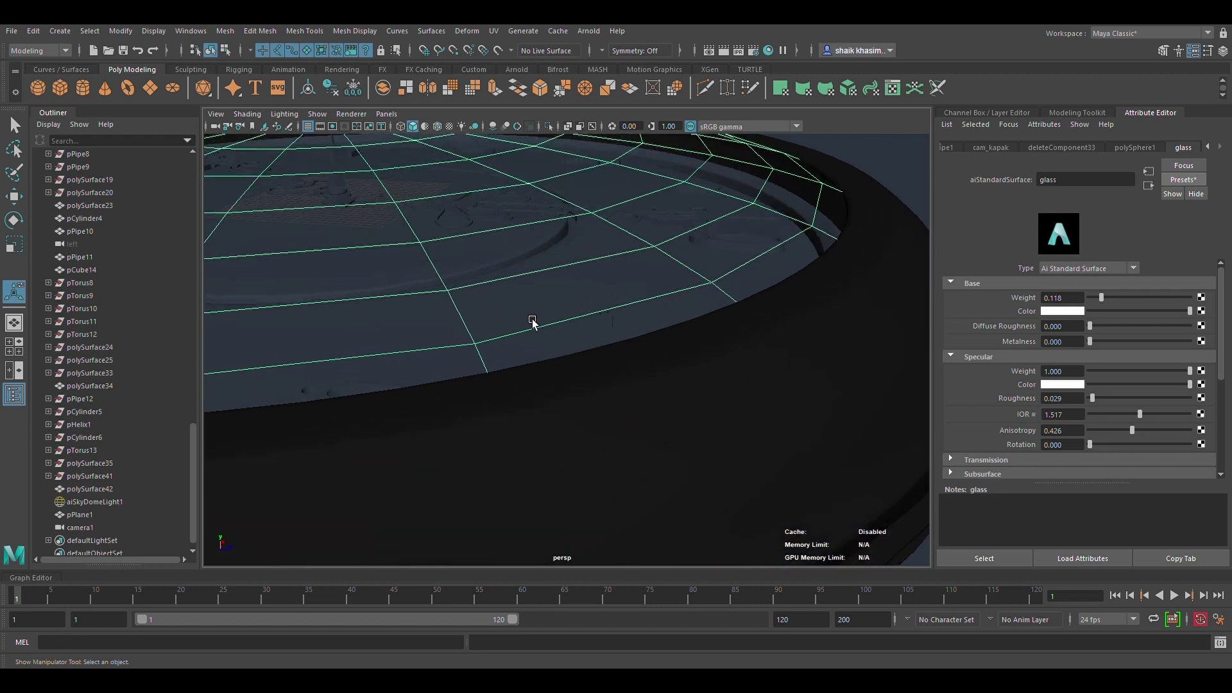
scroll(529, 323, up, 1)
scroll(523, 328, up, 1)
scroll(521, 329, up, 2)
scroll(520, 329, down, 2)
scroll(520, 329, up, 2)
click(521, 323)
Select the glass lid, then the dial surface beneath it.
scroll(520, 323, down, 2)
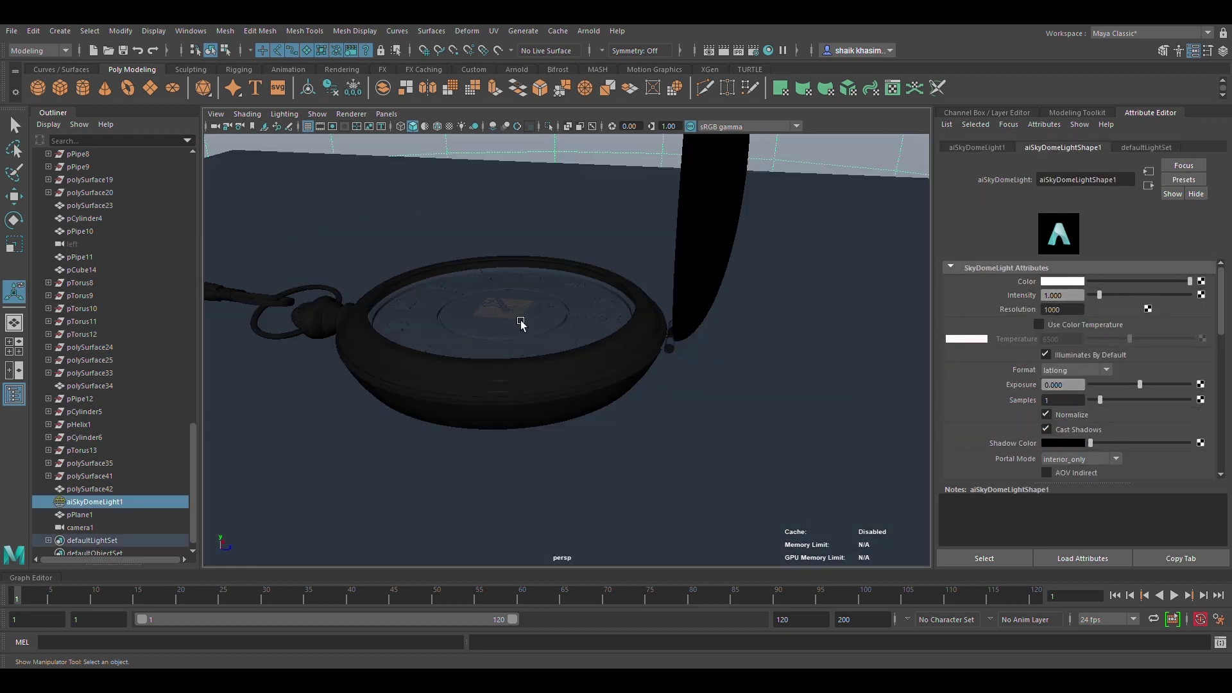
scroll(513, 315, up, 2)
scroll(569, 333, up, 2)
scroll(555, 330, up, 1)
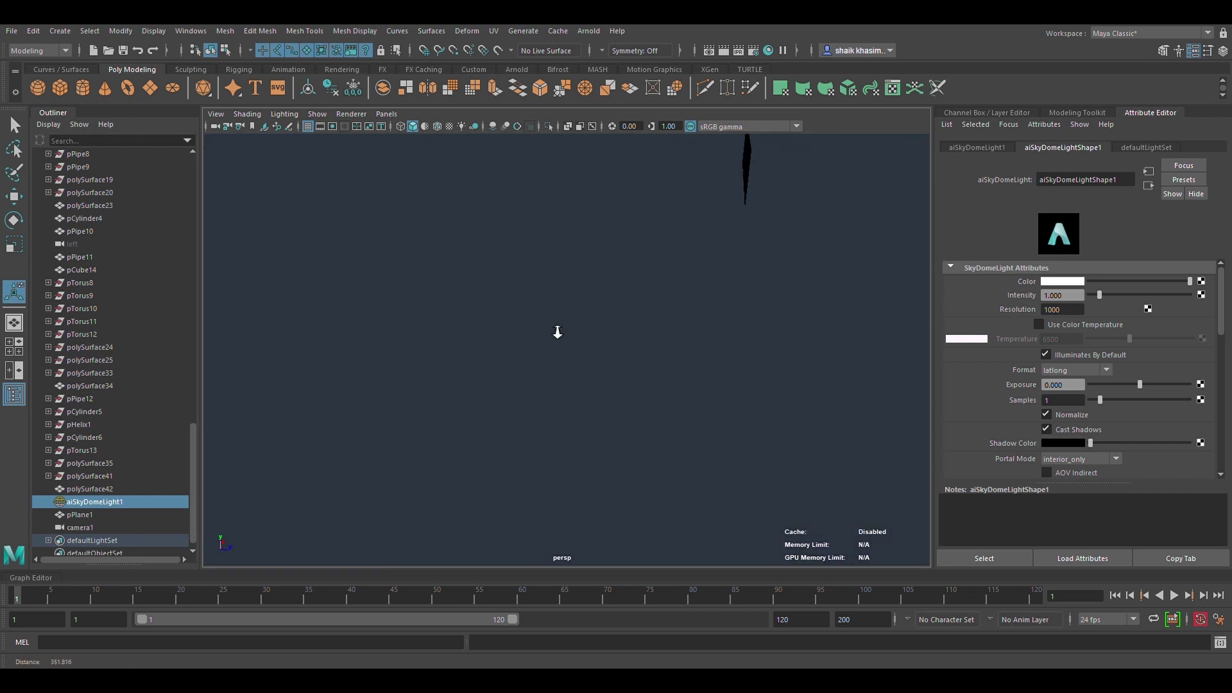
scroll(559, 338, down, 2)
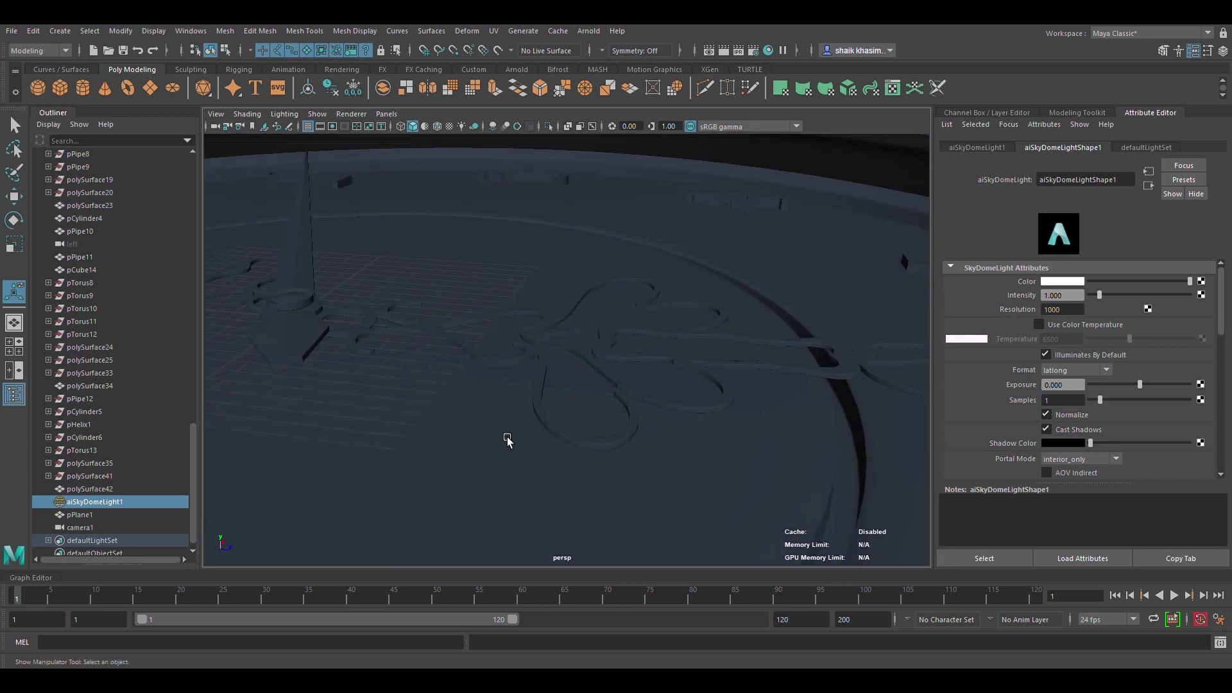
click(513, 421)
scroll(517, 426, up, 3)
key(ctrl+e)
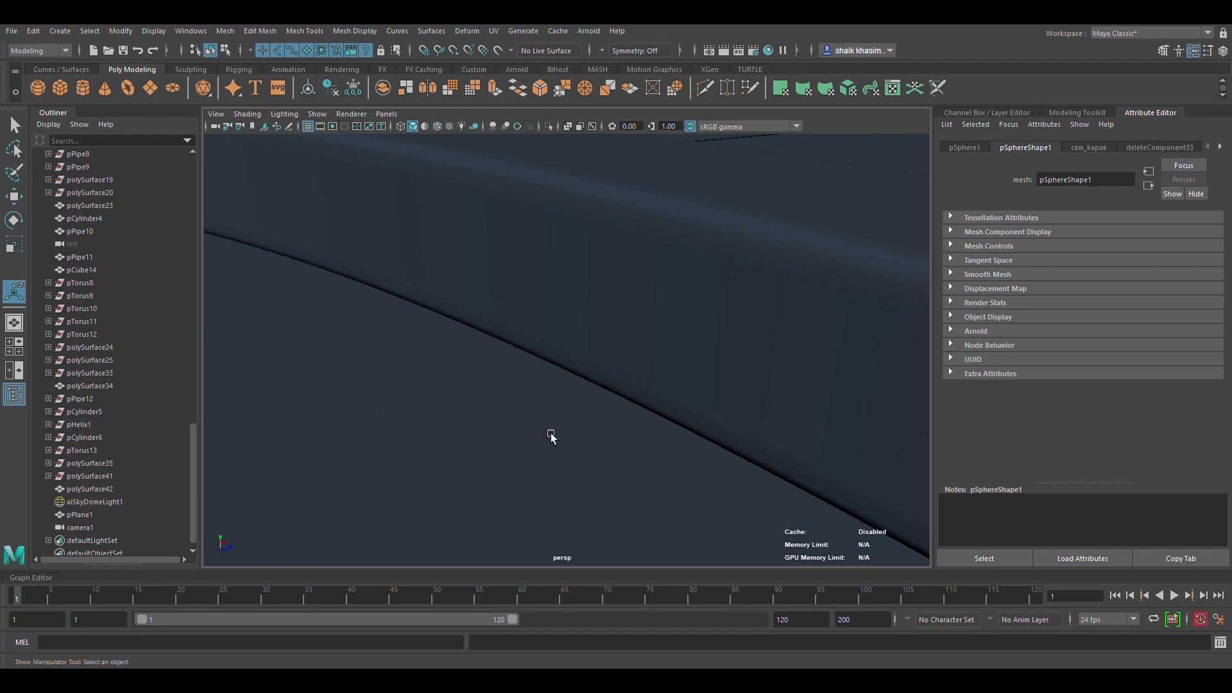
scroll(535, 442, down, 3)
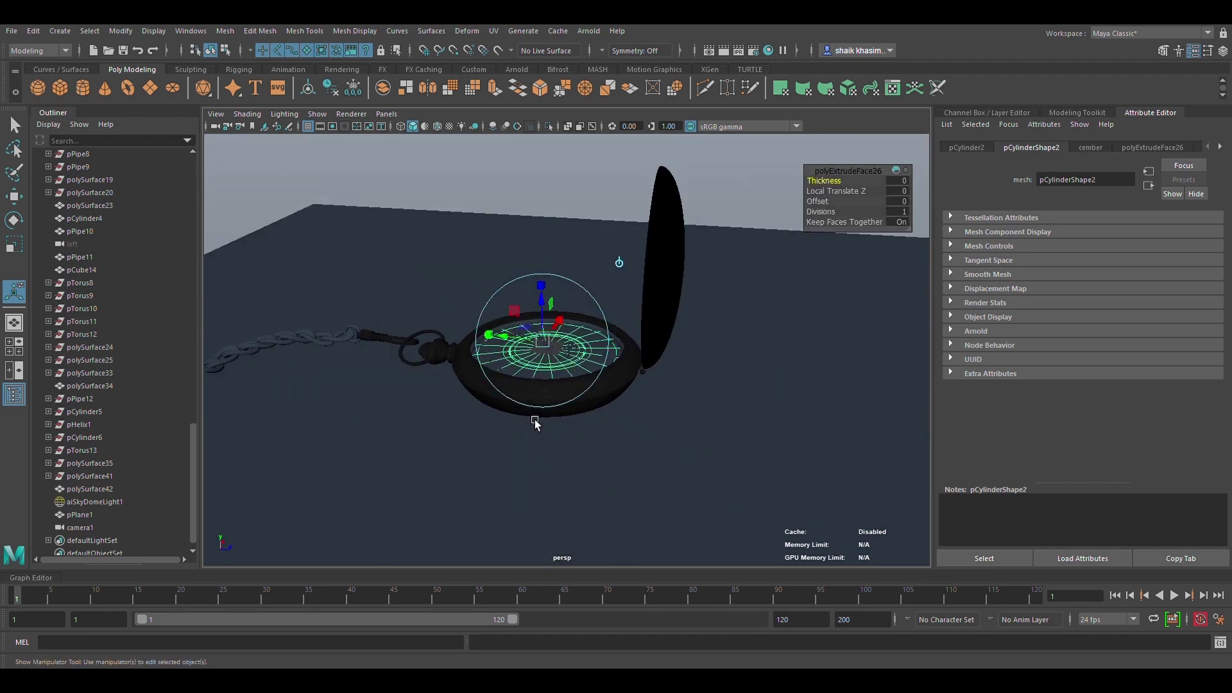
View the watch face from above and assign the dial a new aiStandardSurface shader.
alt+drag(534, 427, 618, 297)
mouse_move(544, 376)
alt+mouse_down()
mouse_move(550, 404)
mouse_move(552, 308)
alt+mouse_up()
scroll(550, 408, up, 2)
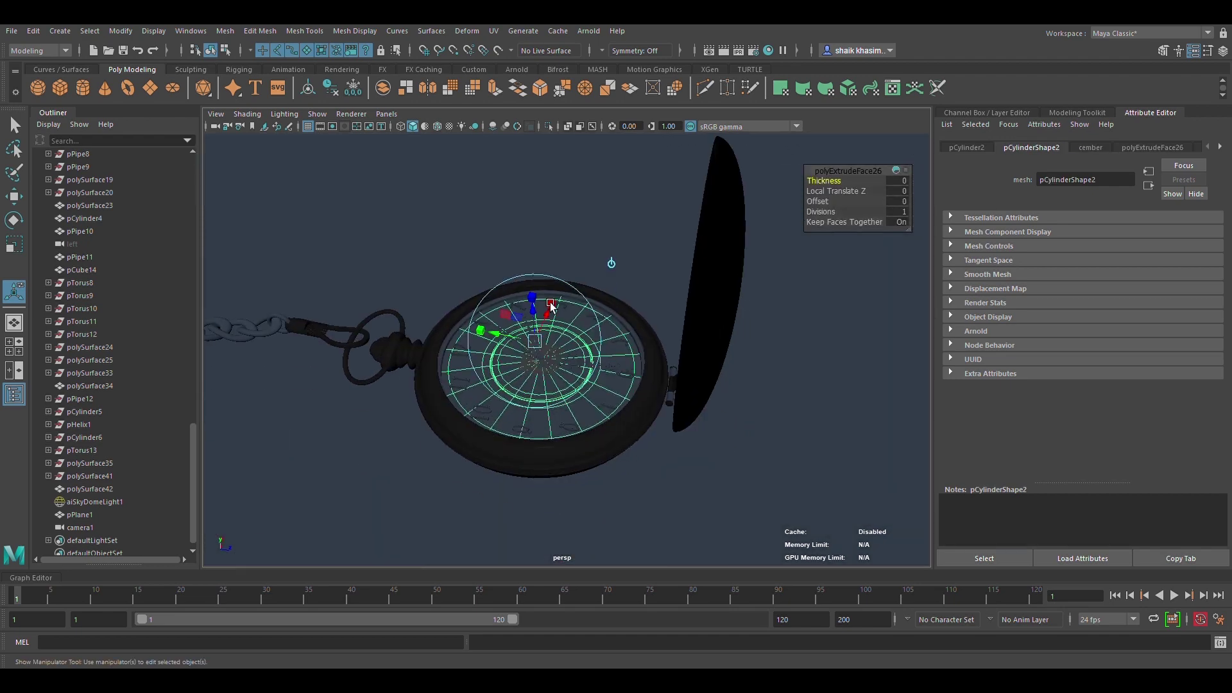
scroll(564, 377, up, 3)
alt+middle_drag(563, 377, 568, 352)
right_drag(568, 349, 569, 541)
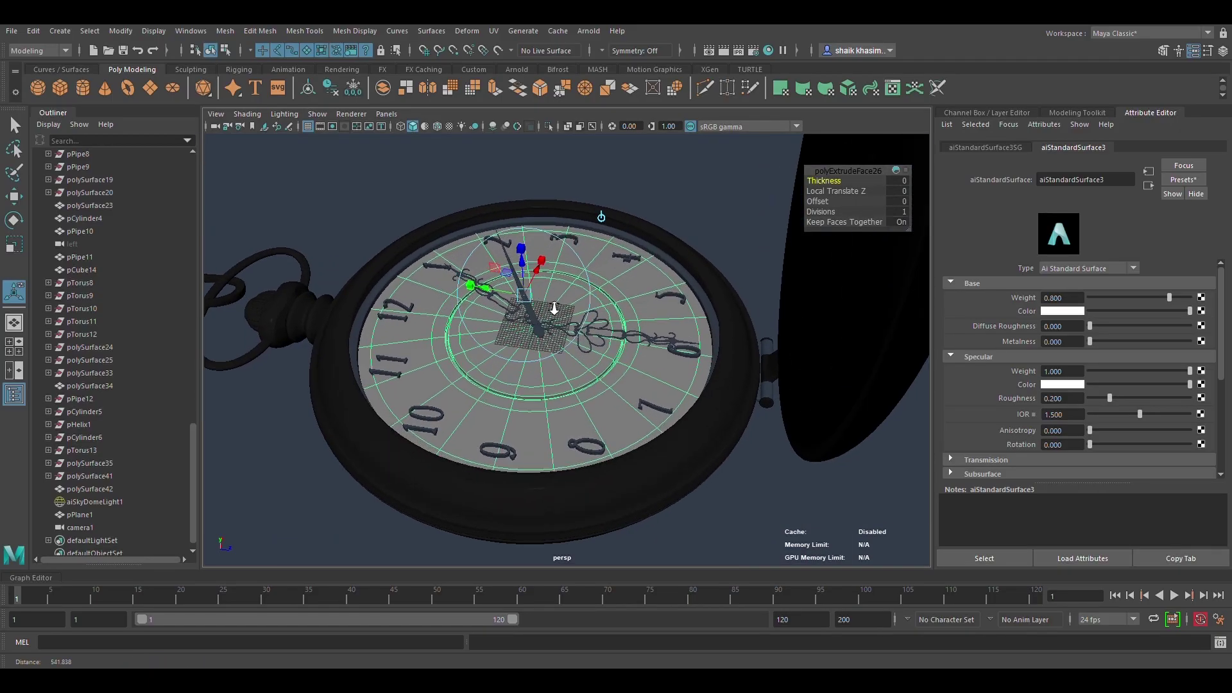
alt+right_drag(582, 356, 709, 324)
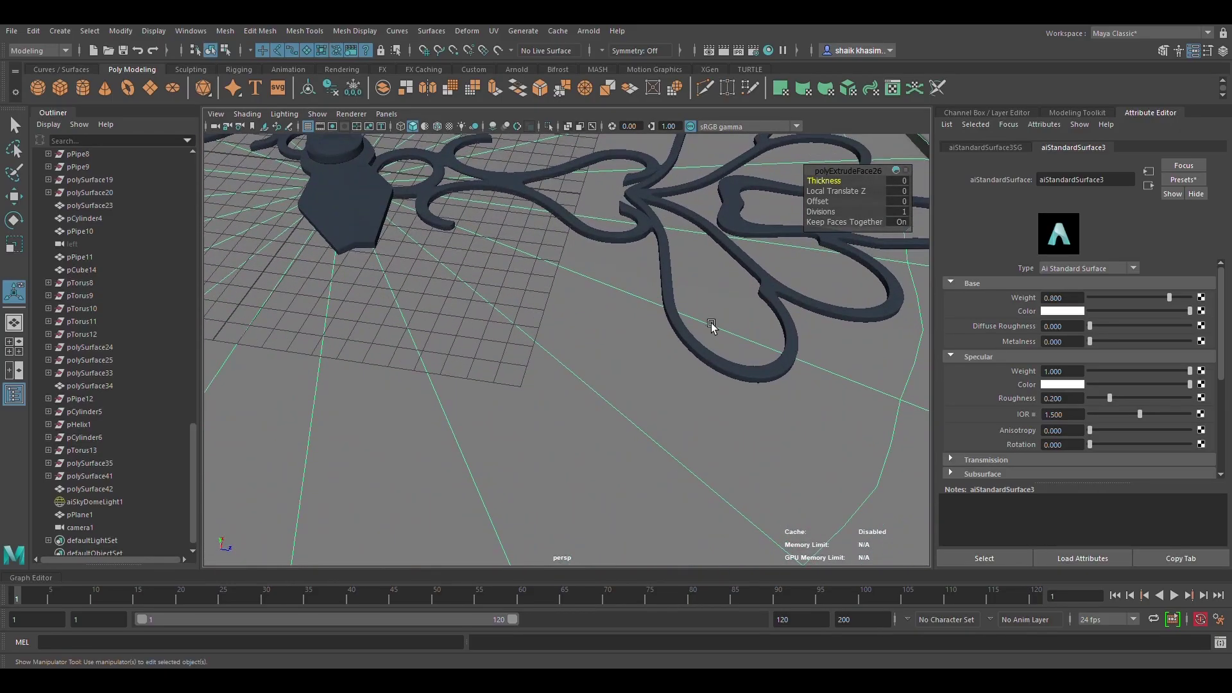
click(538, 214)
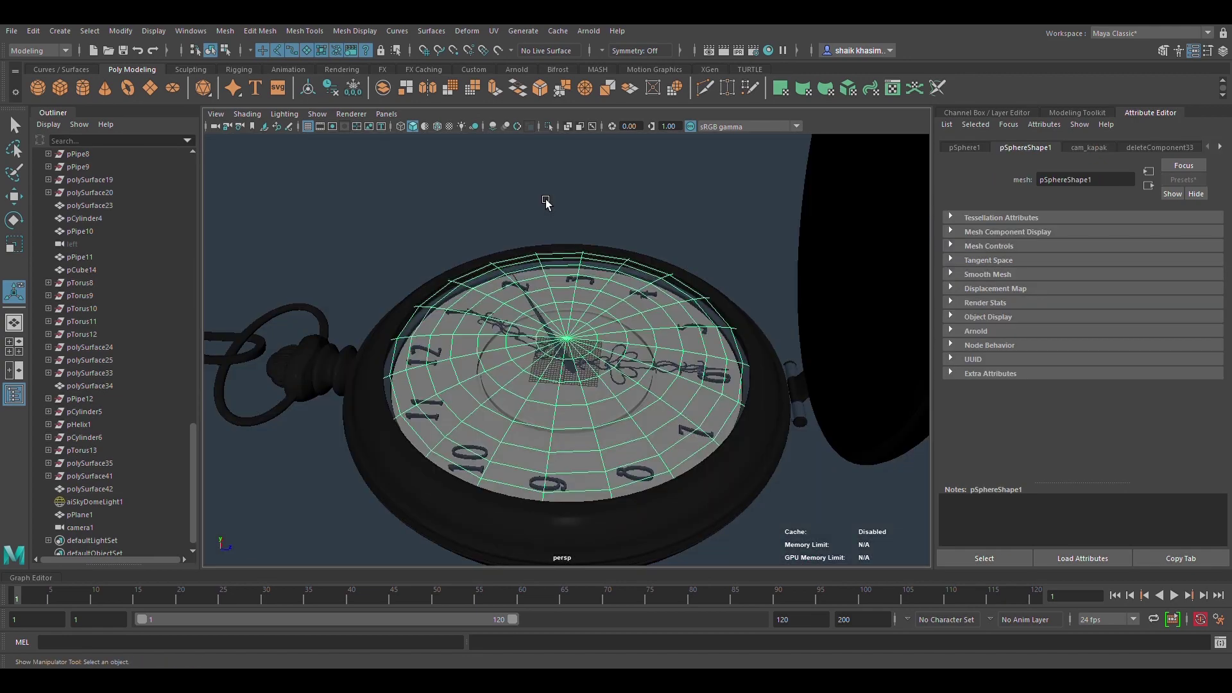
mouse_move(503, 339)
alt+right_down()
mouse_move(888, 491)
mouse_move(715, 473)
mouse_move(481, 392)
mouse_move(588, 420)
mouse_move(522, 418)
alt+right_up()
click(355, 376)
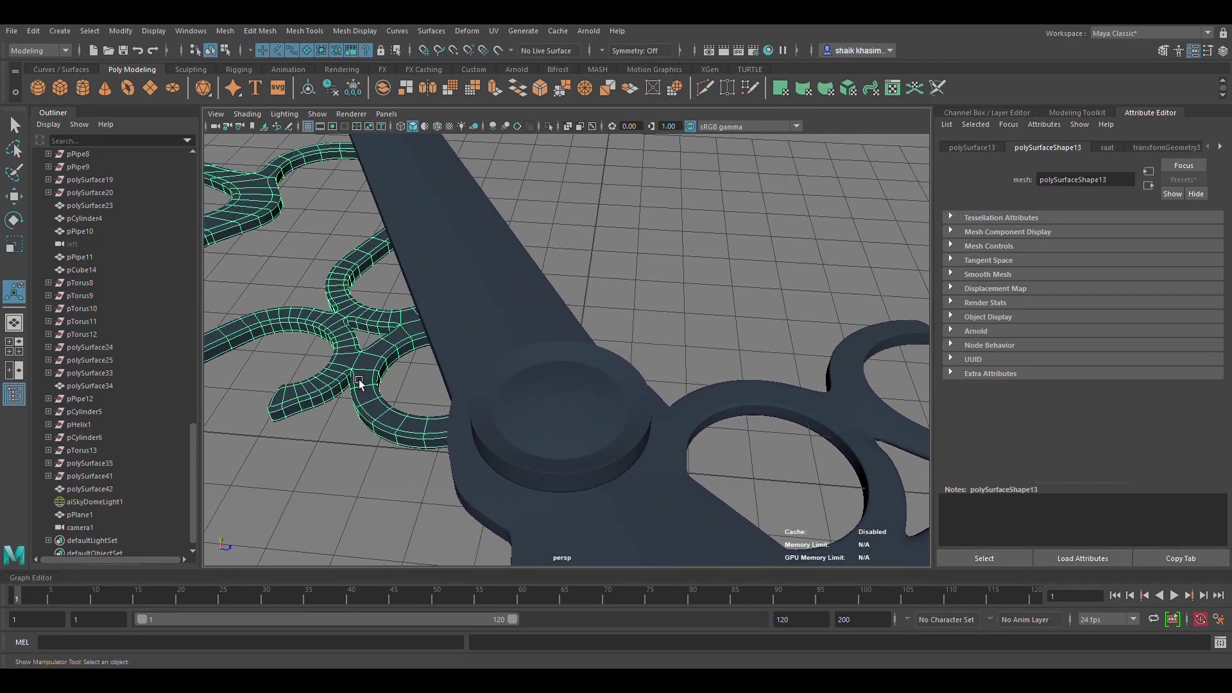
click(773, 410)
click(525, 302)
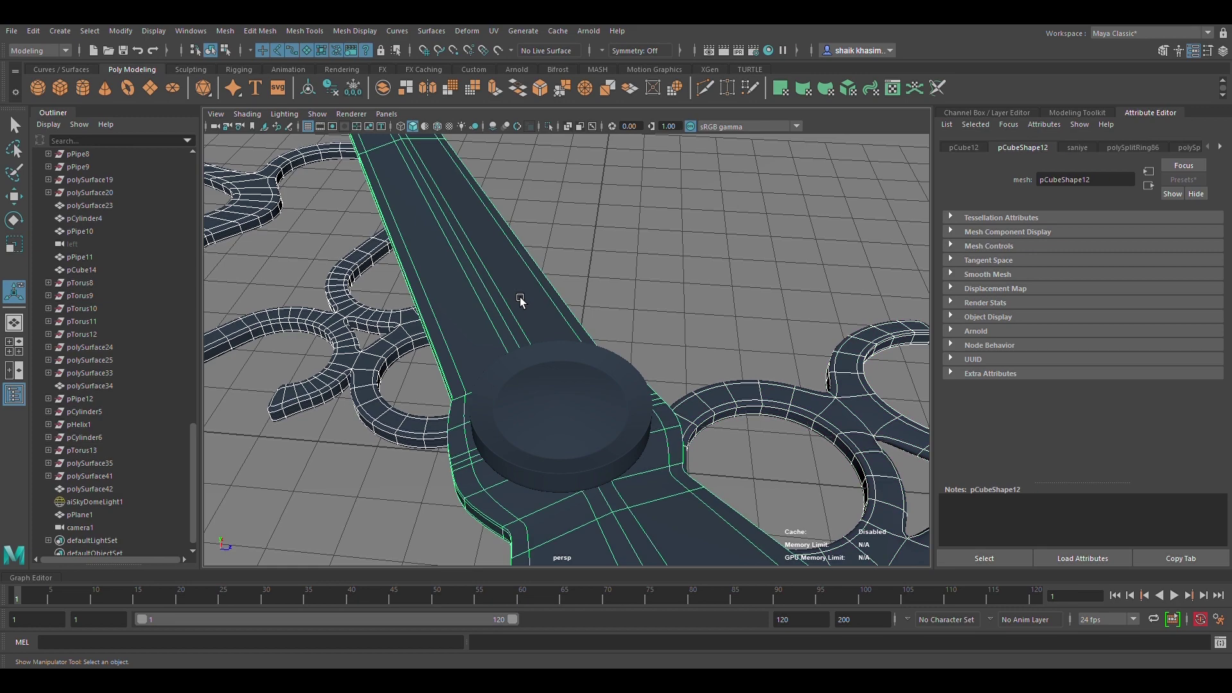
scroll(539, 321, down, 3)
scroll(563, 349, down, 5)
scroll(563, 366, down, 5)
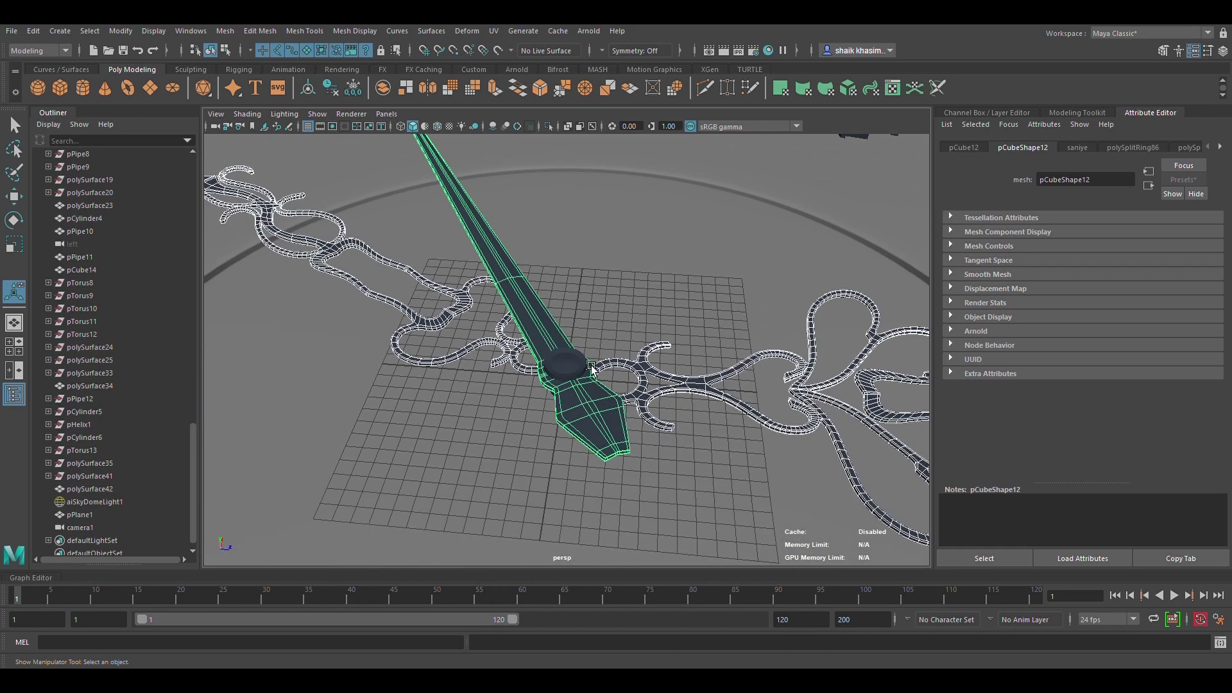
scroll(704, 367, down, 2)
alt+drag(704, 367, 454, 421)
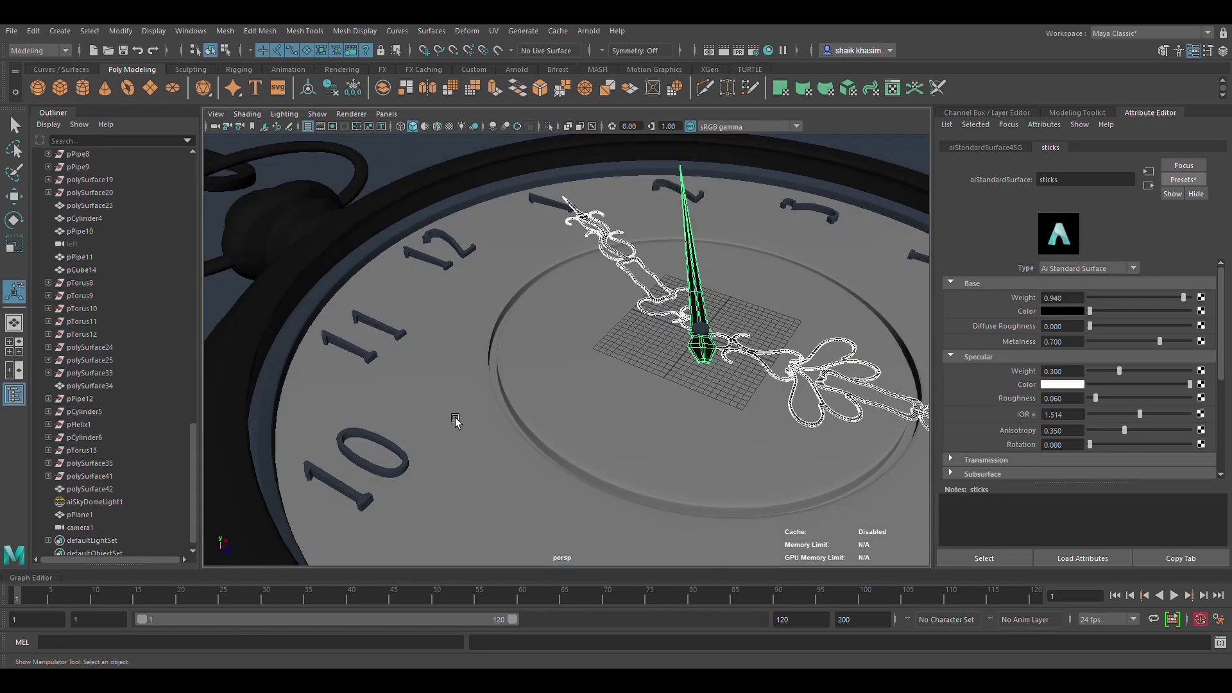
mouse_move(453, 421)
alt+right_down()
mouse_move(492, 406)
mouse_move(357, 385)
mouse_move(740, 335)
alt+right_up()
mouse_move(511, 335)
alt+right_down()
mouse_move(702, 334)
mouse_move(798, 294)
alt+right_up()
click(652, 175)
key(t)
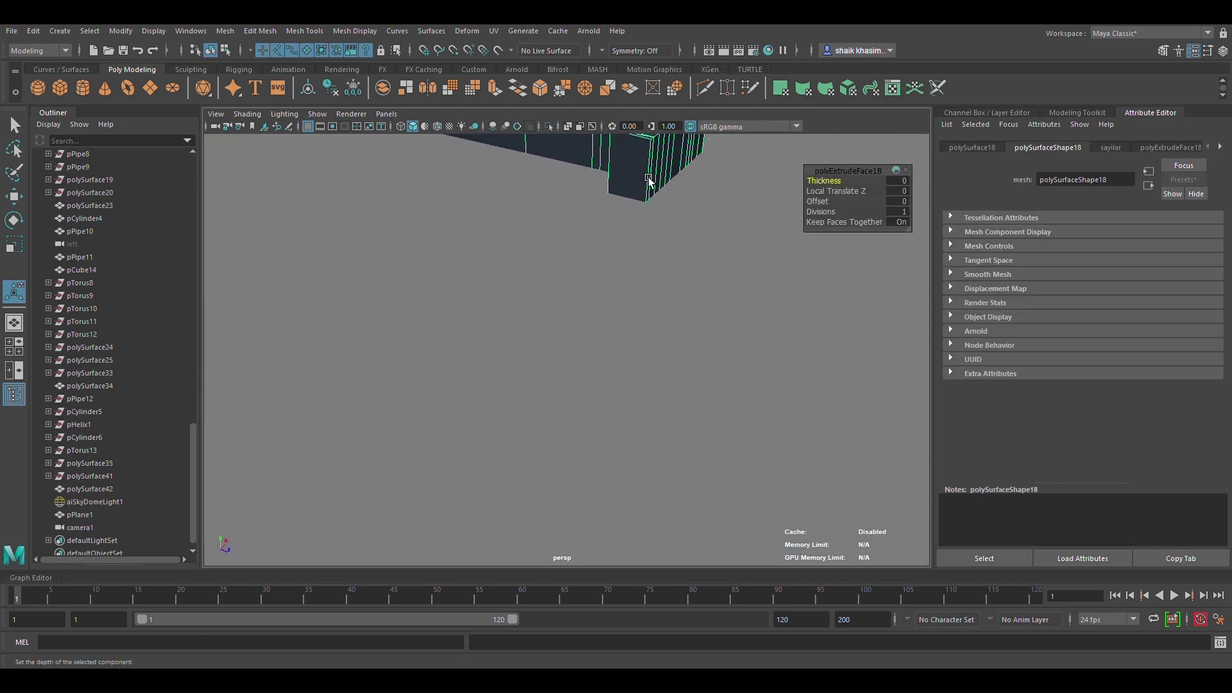
scroll(648, 214, down, 3)
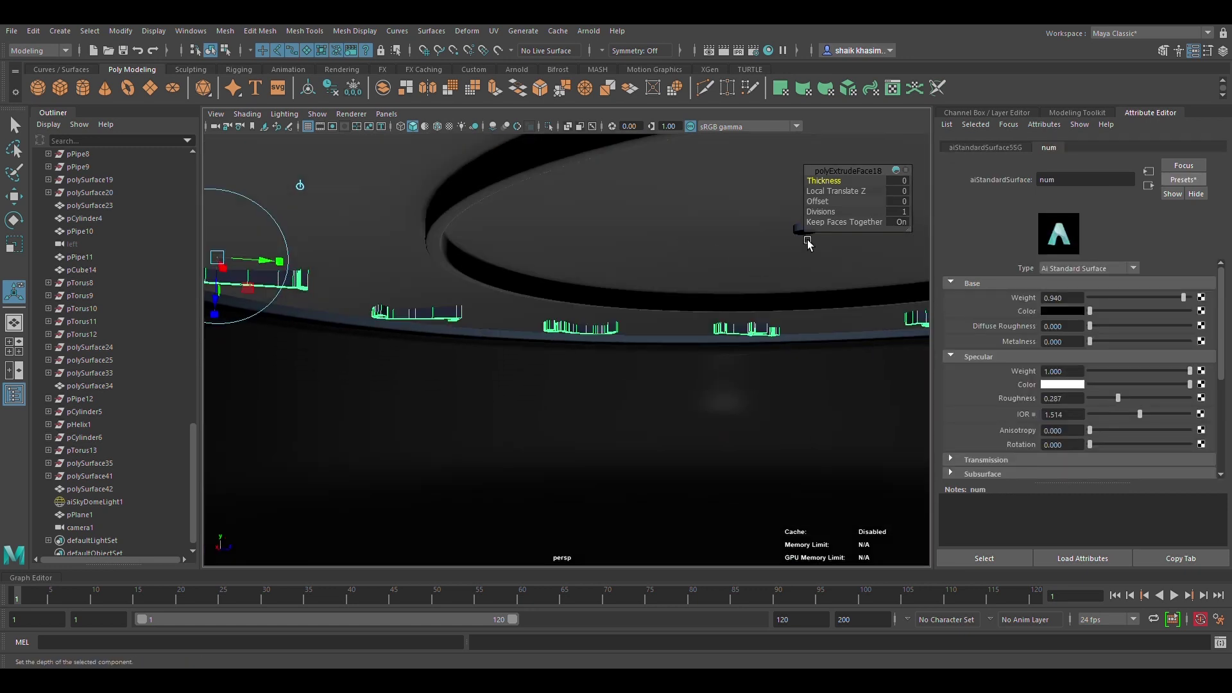
click(807, 240)
mouse_move(806, 242)
alt+mouse_down()
mouse_move(684, 278)
mouse_move(737, 402)
alt+mouse_up()
click(736, 399)
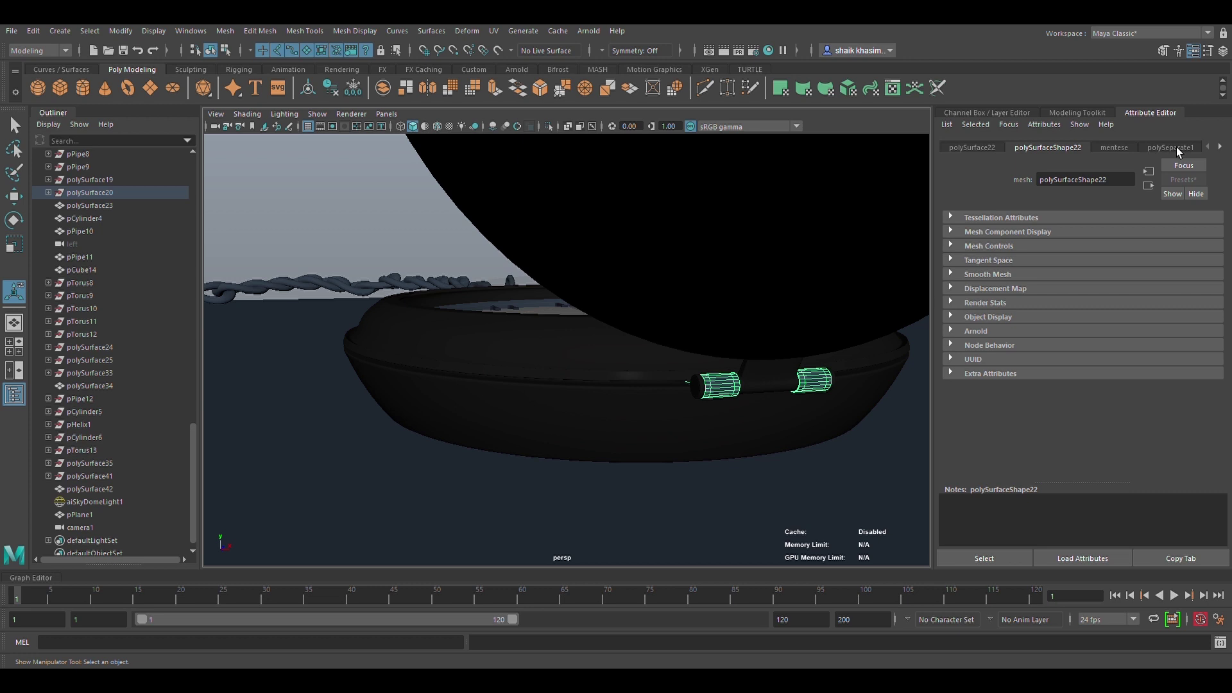
scroll(1225, 158, down, 3)
scroll(1225, 158, down, 2)
scroll(1225, 158, down, 3)
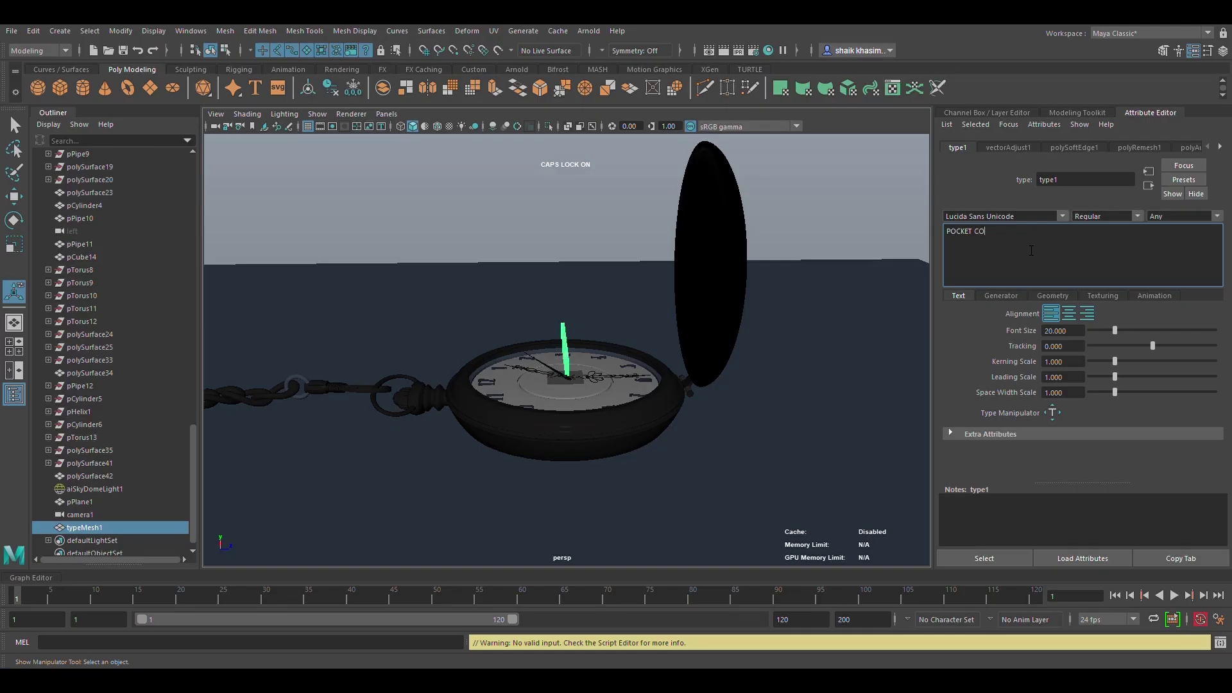
Finish the title text as 'POCKET CLOCK' and select its 3D text mesh.
text(OC)
text(K)
alt+drag(629, 410, 738, 417)
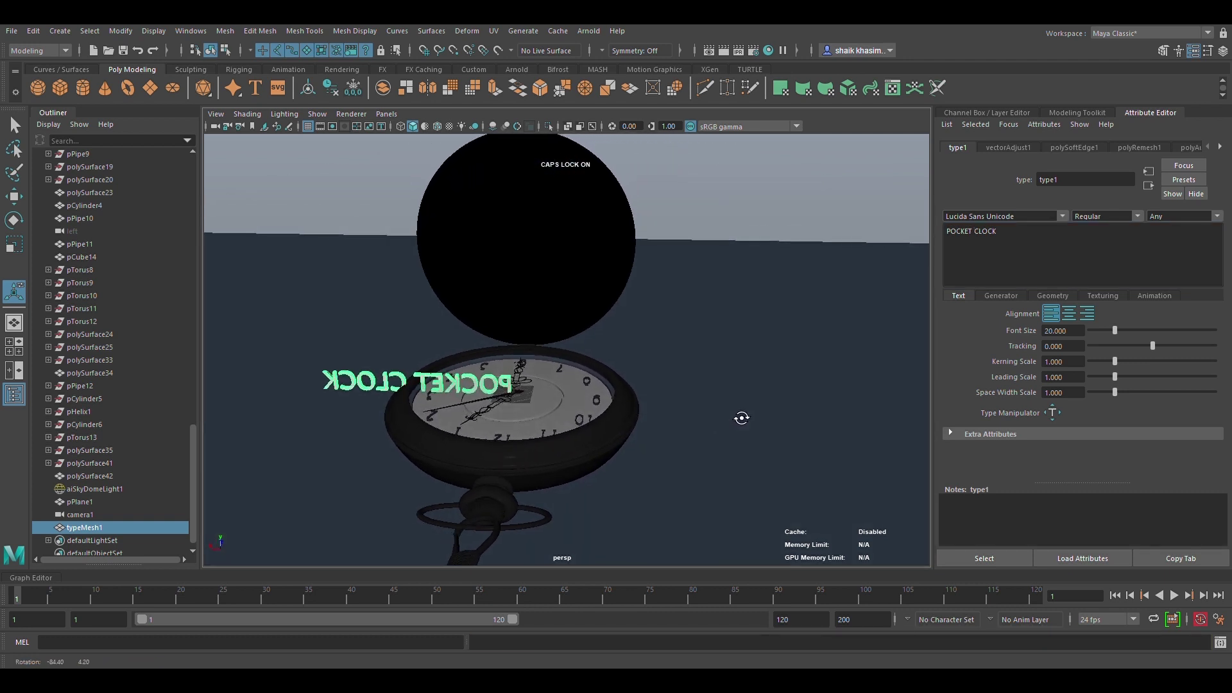
click(397, 384)
Rotate the POCKET CLOCK title to -75° on X and frame it.
key(w)
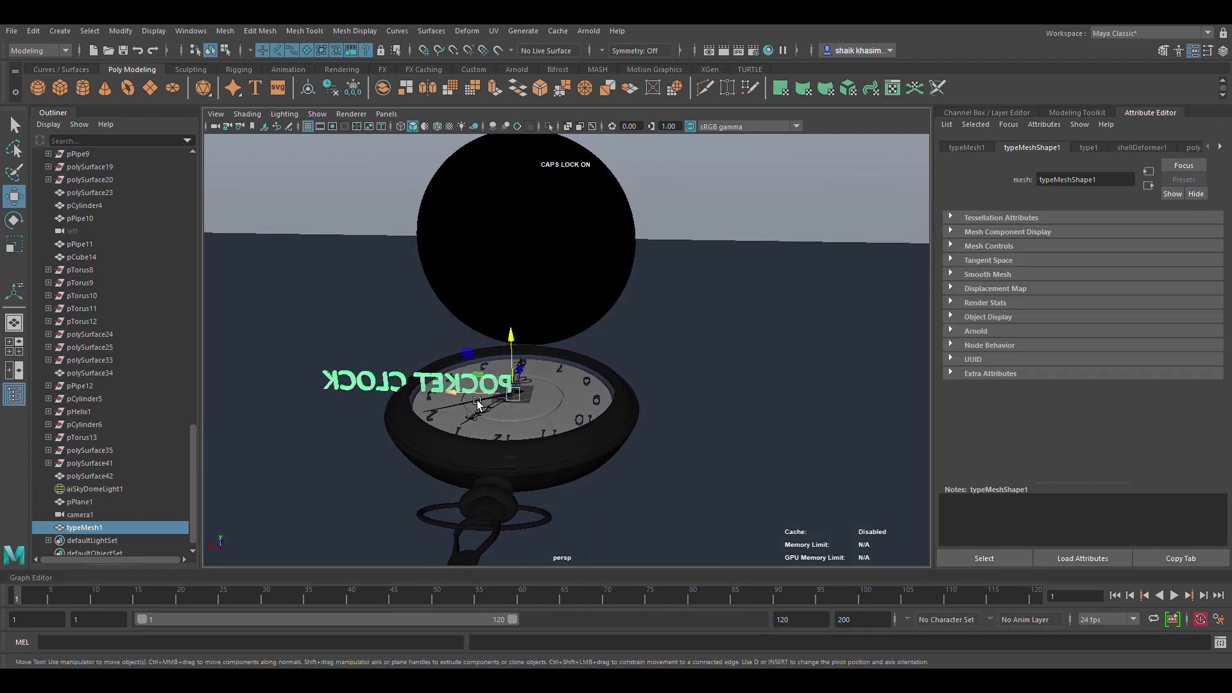
key(e)
drag(518, 377, 517, 456)
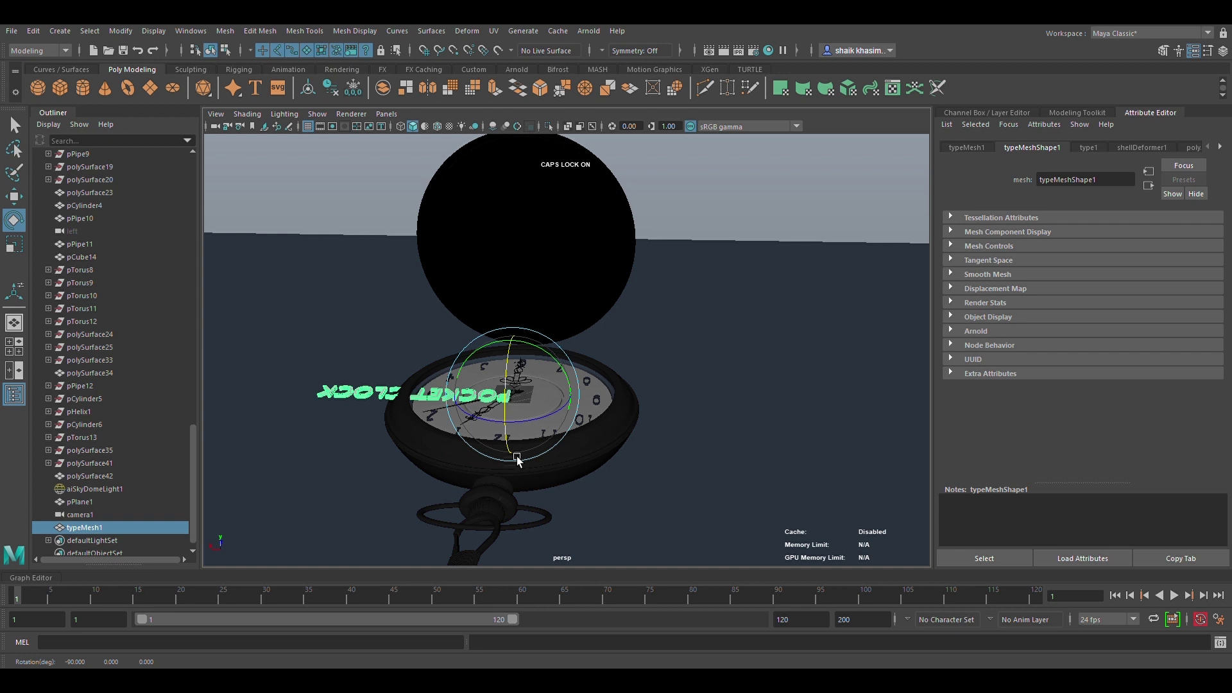
key(f)
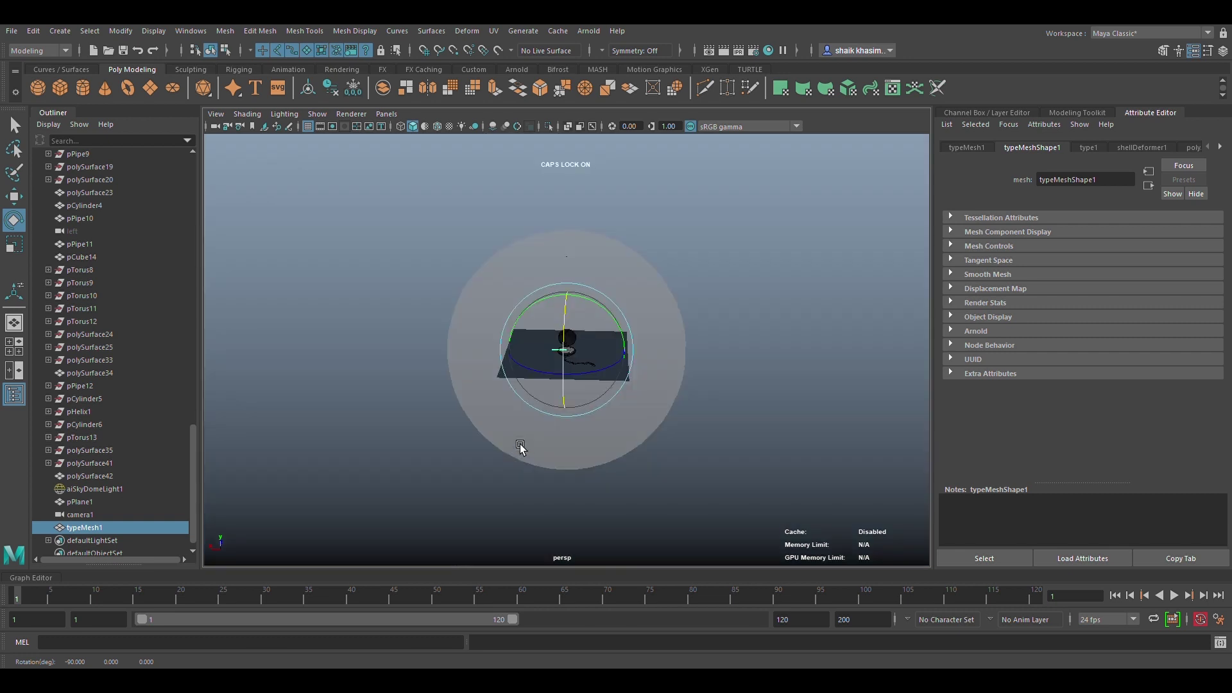
Move the title off the watch face to the right of the watch.
key(w)
scroll(523, 438, up, 3)
scroll(538, 417, up, 3)
scroll(524, 392, up, 3)
scroll(524, 388, down, 3)
scroll(524, 375, down, 3)
scroll(522, 359, up, 2)
drag(522, 350, 789, 377)
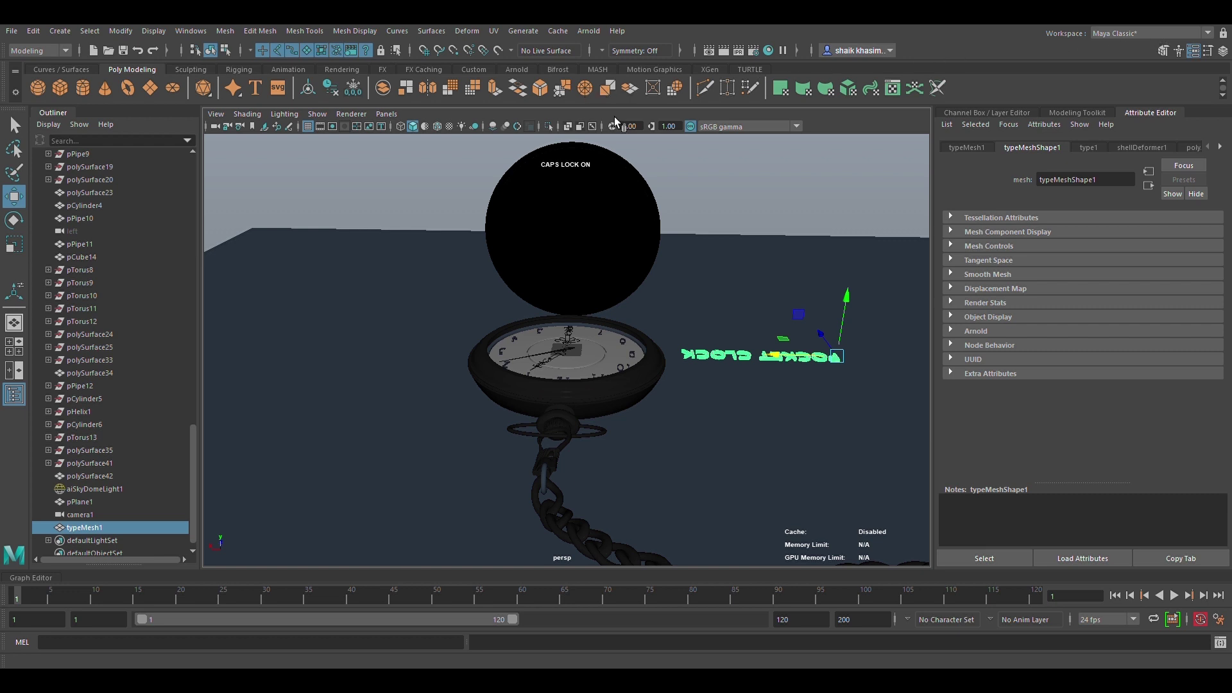
mouse_move(668, 430)
alt+mouse_down()
mouse_move(770, 435)
mouse_move(513, 128)
alt+mouse_up()
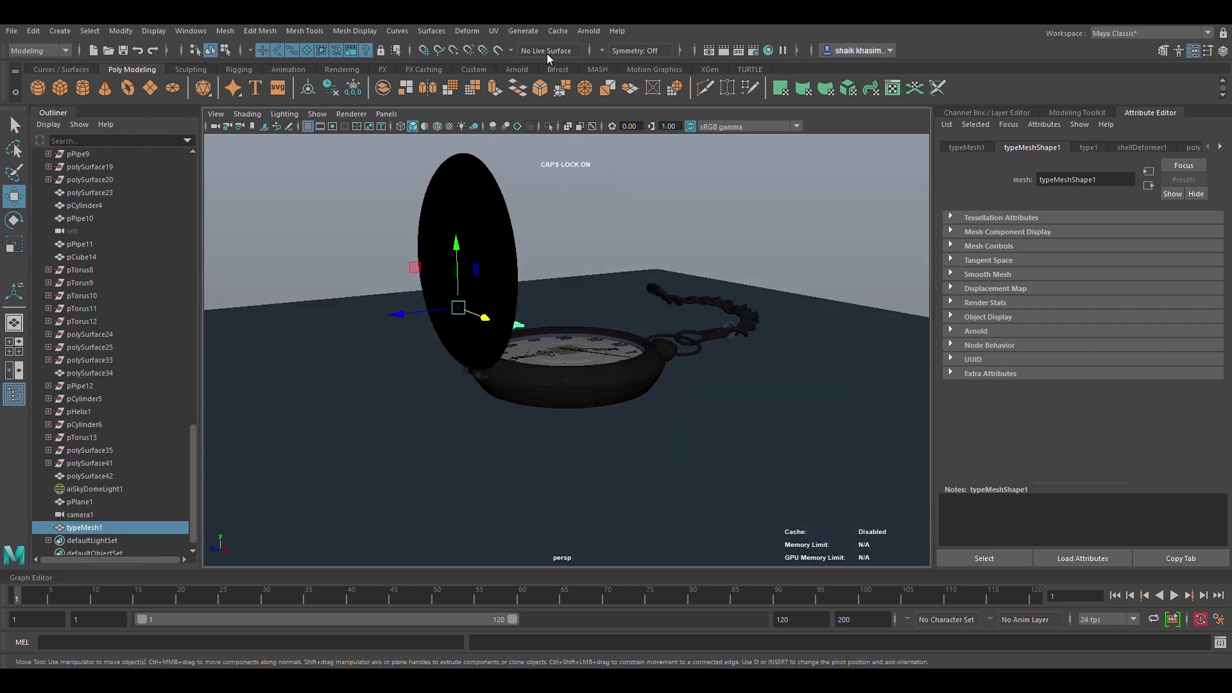
mouse_move(685, 335)
alt+mouse_down()
mouse_move(767, 404)
mouse_move(742, 382)
mouse_move(846, 338)
mouse_move(825, 344)
mouse_move(805, 371)
mouse_move(924, 349)
mouse_move(759, 360)
mouse_move(772, 383)
mouse_move(789, 344)
alt+mouse_up()
Scale the POCKET CLOCK text up uniformly to about 3.1.
scroll(764, 321, up, 5)
scroll(765, 322, up, 3)
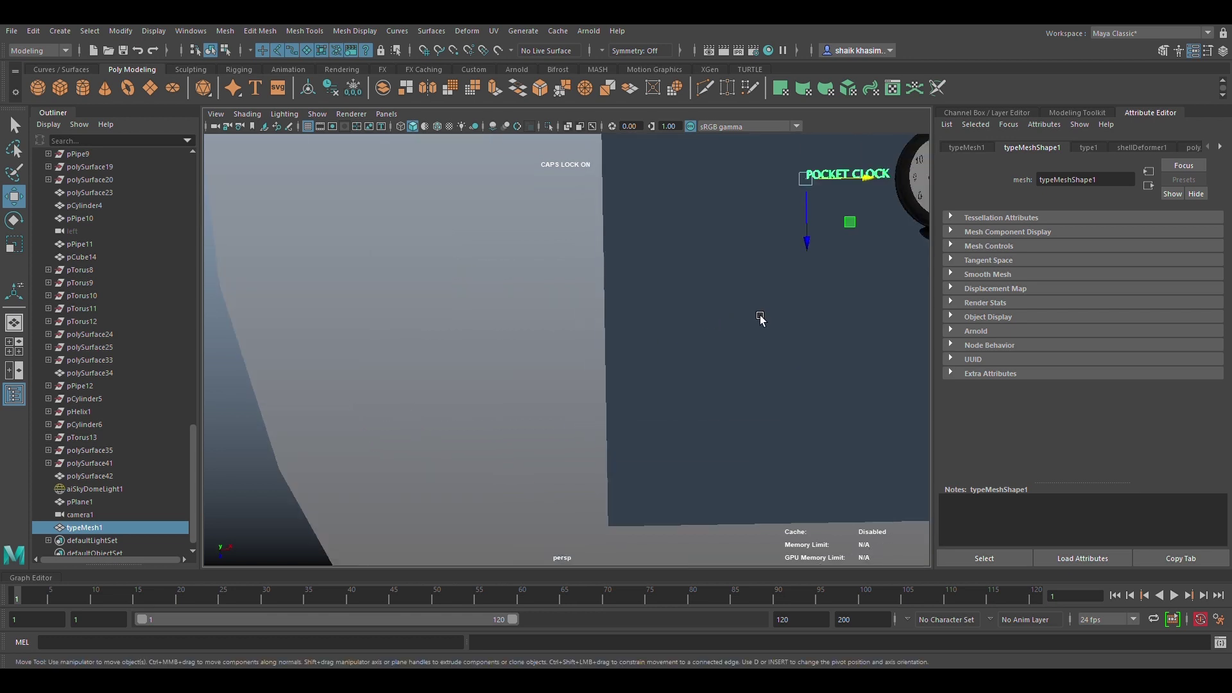
scroll(685, 398, up, 3)
scroll(684, 399, down, 3)
scroll(682, 400, down, 2)
key(r)
drag(648, 386, 803, 440)
Raise the POCKET CLOCK title above the watch and centre it horizontally.
key(w)
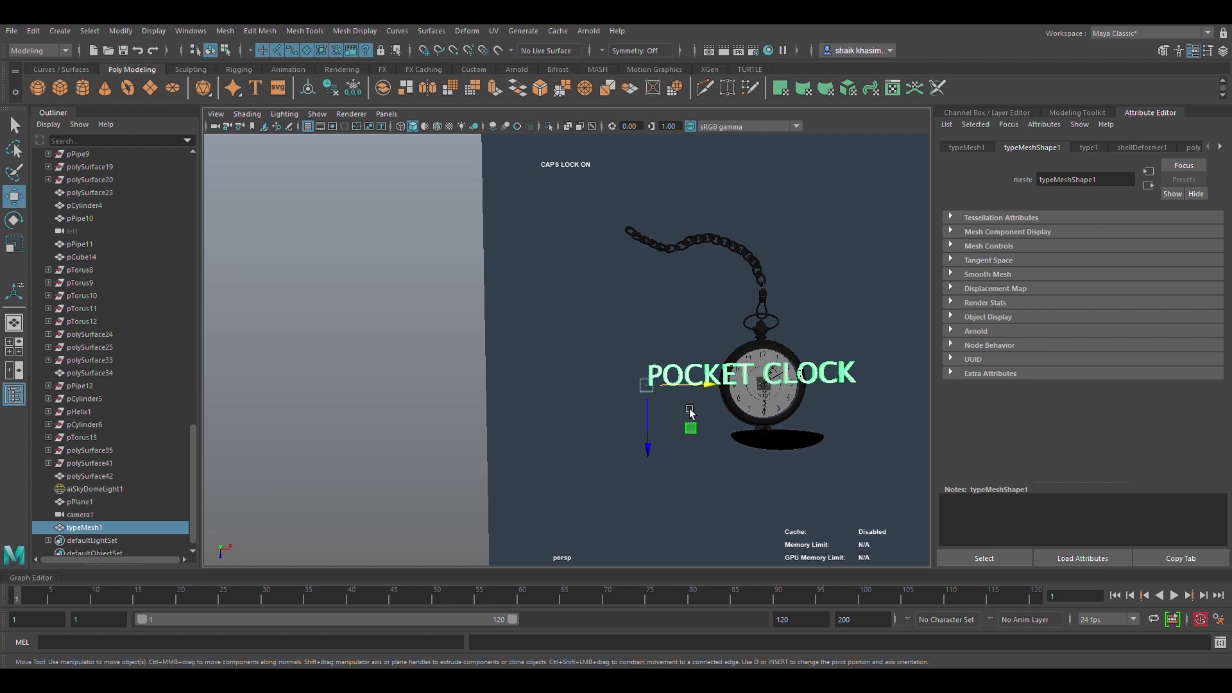
mouse_move(660, 441)
mouse_down()
mouse_move(663, 370)
mouse_move(693, 378)
mouse_up()
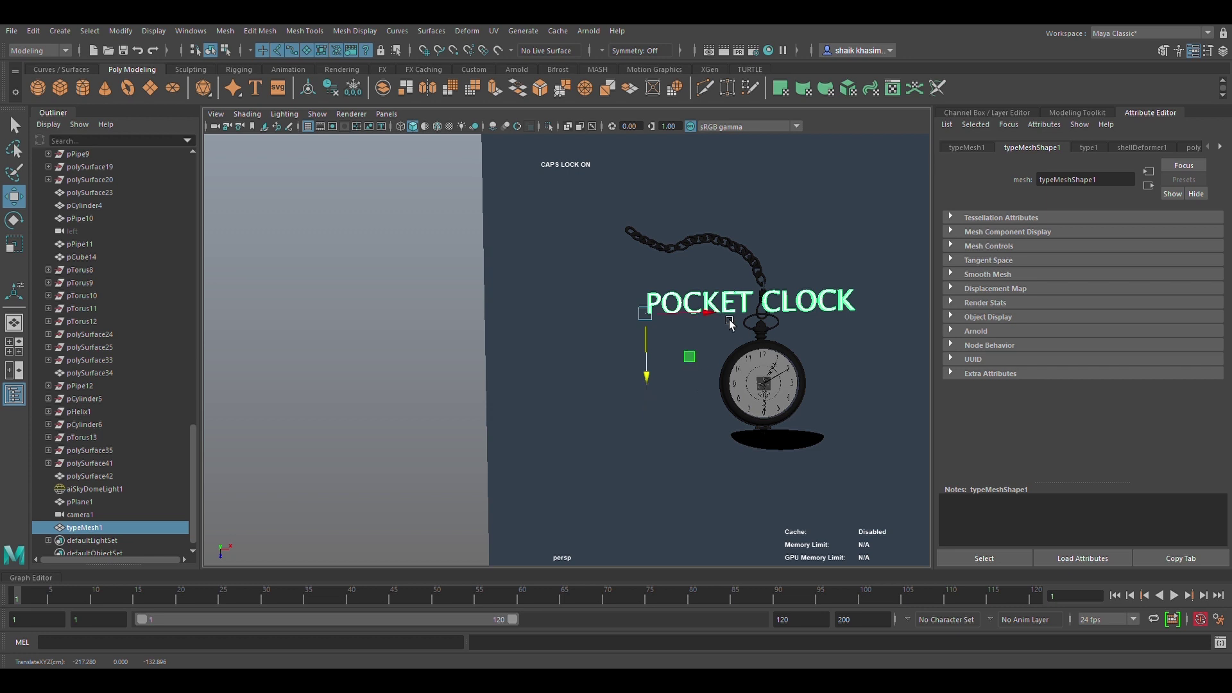
drag(726, 321, 732, 321)
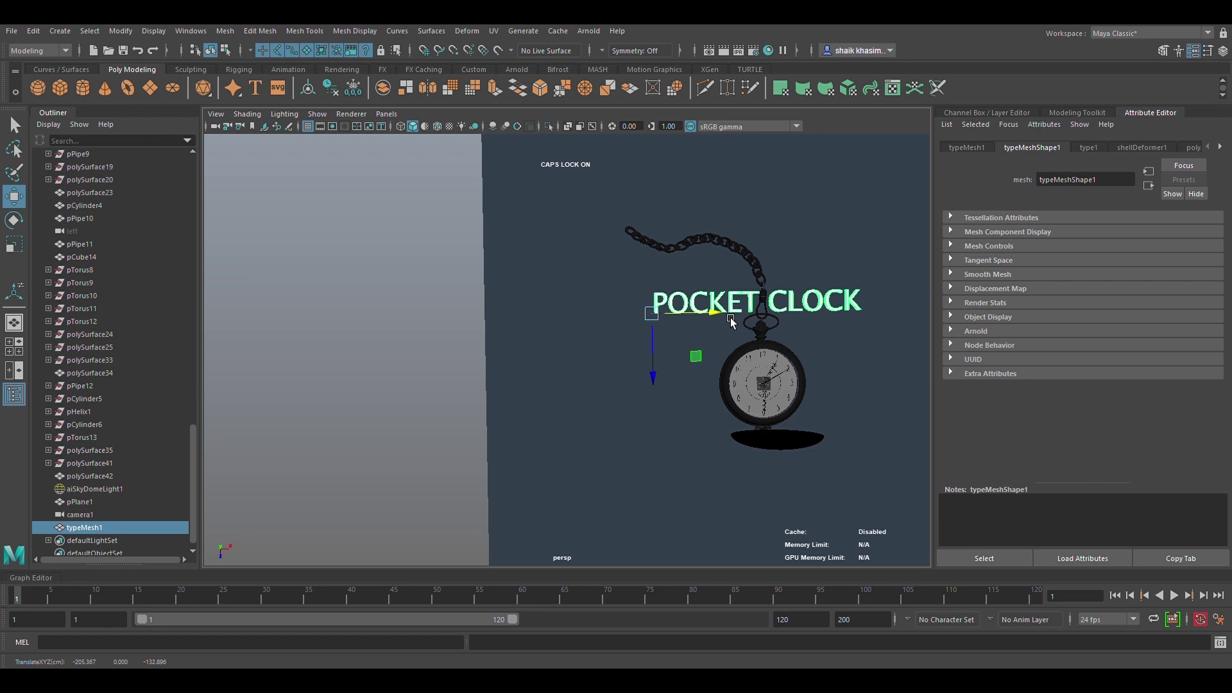
Create a new 3D text, rotate it -90° on X, and clear the '3D Type' placeholder.
key(g)
key(e)
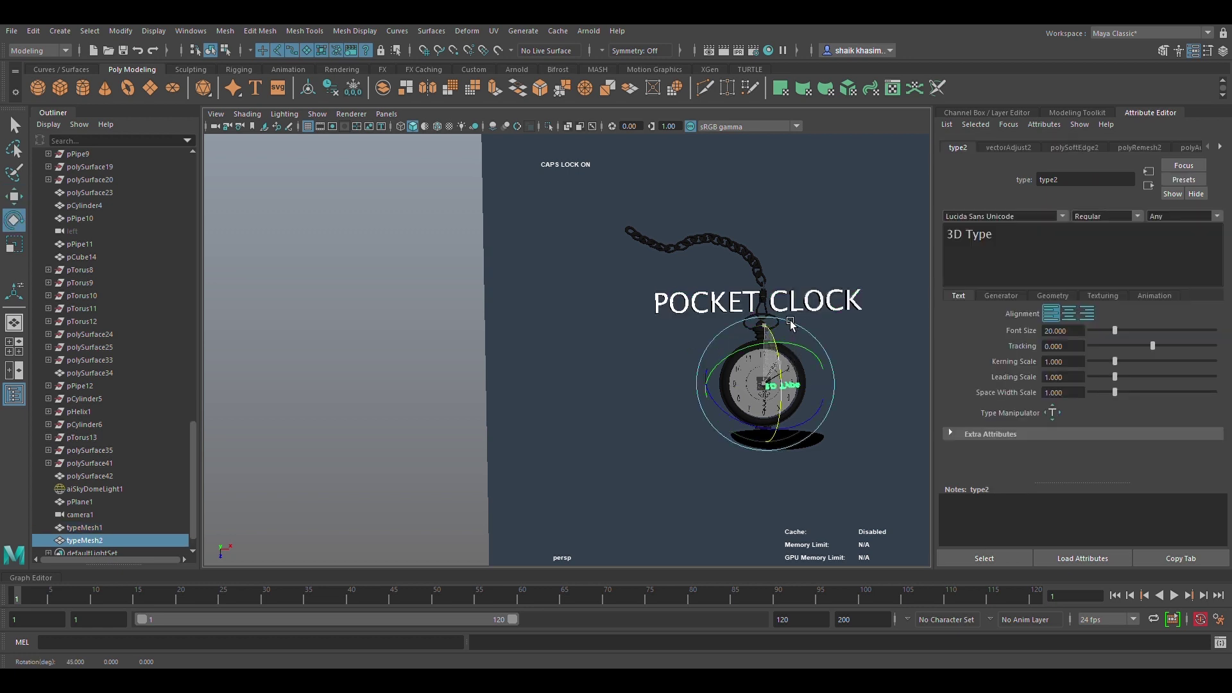
drag(792, 324, 802, 435)
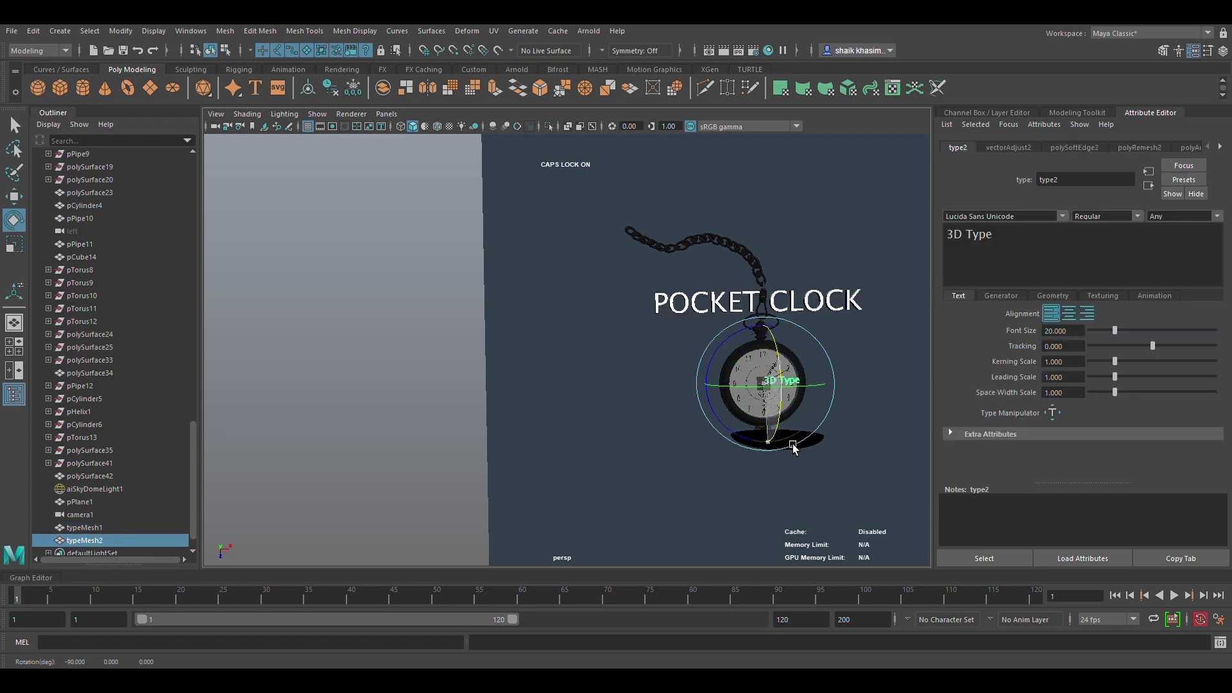
click(1001, 254)
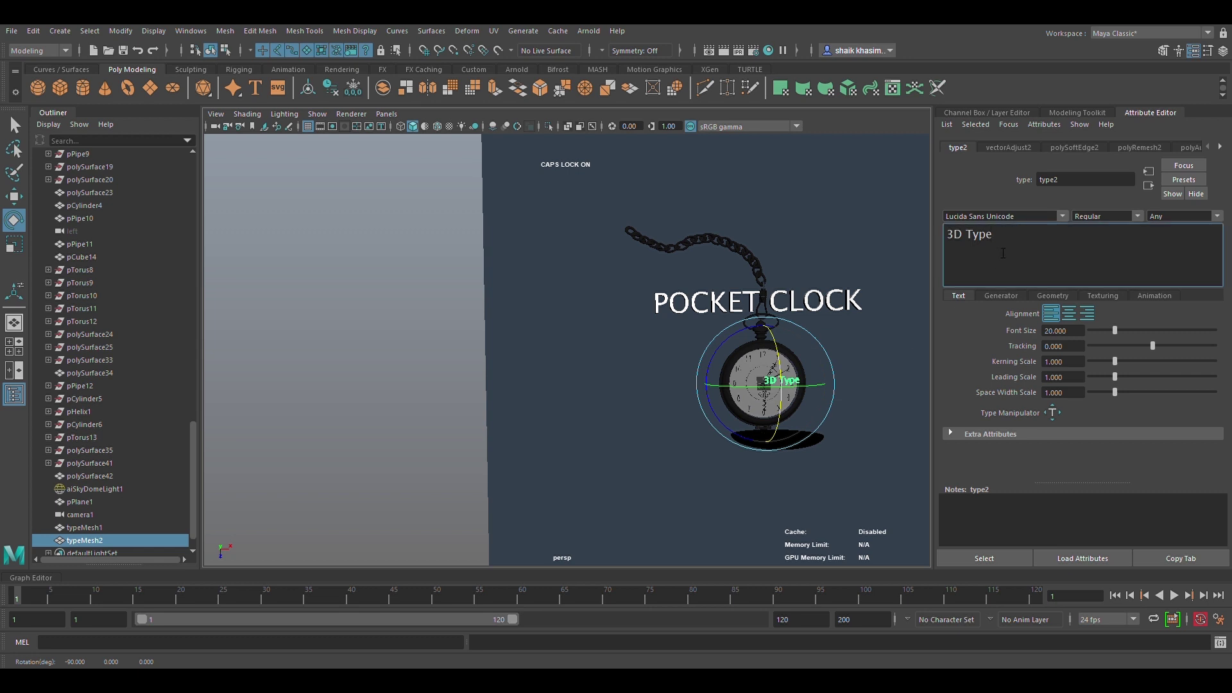
key(BackSpace)
key(BackSpace)
key(BackSpace)
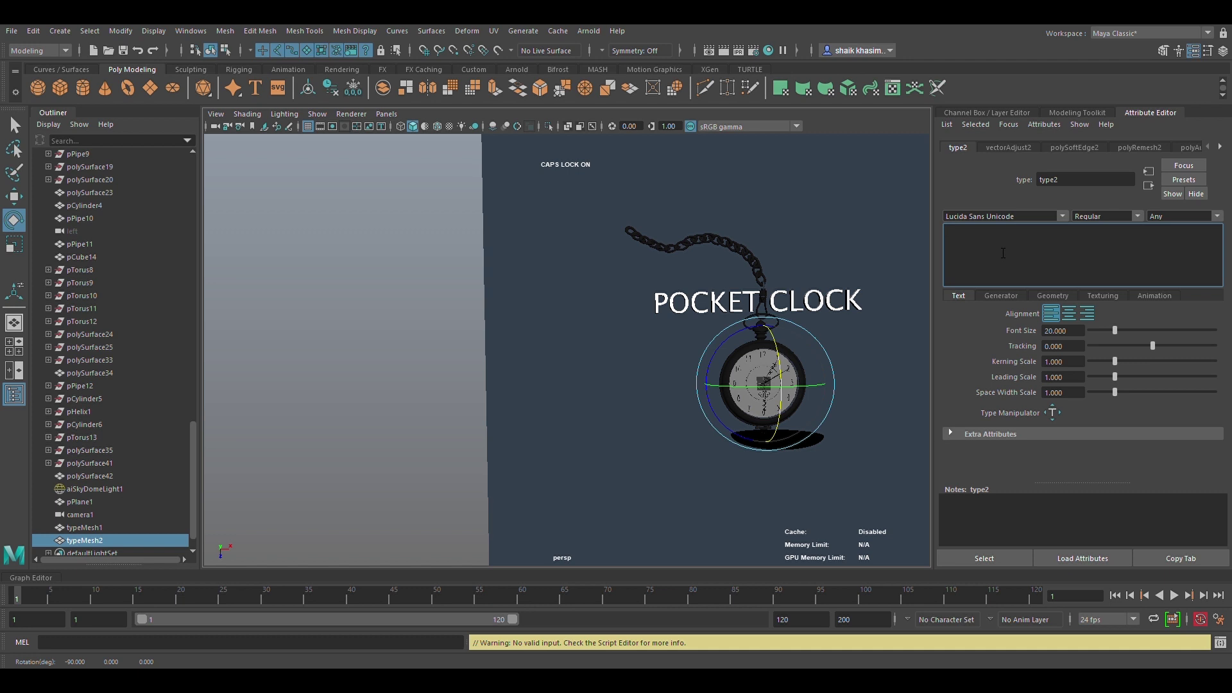
Enter the caption KV above BASIC LIGHTING TO POCKET CLOCK, then reselect typeMesh2.
text(BA)
text(C)
text(G )
text(TO P)
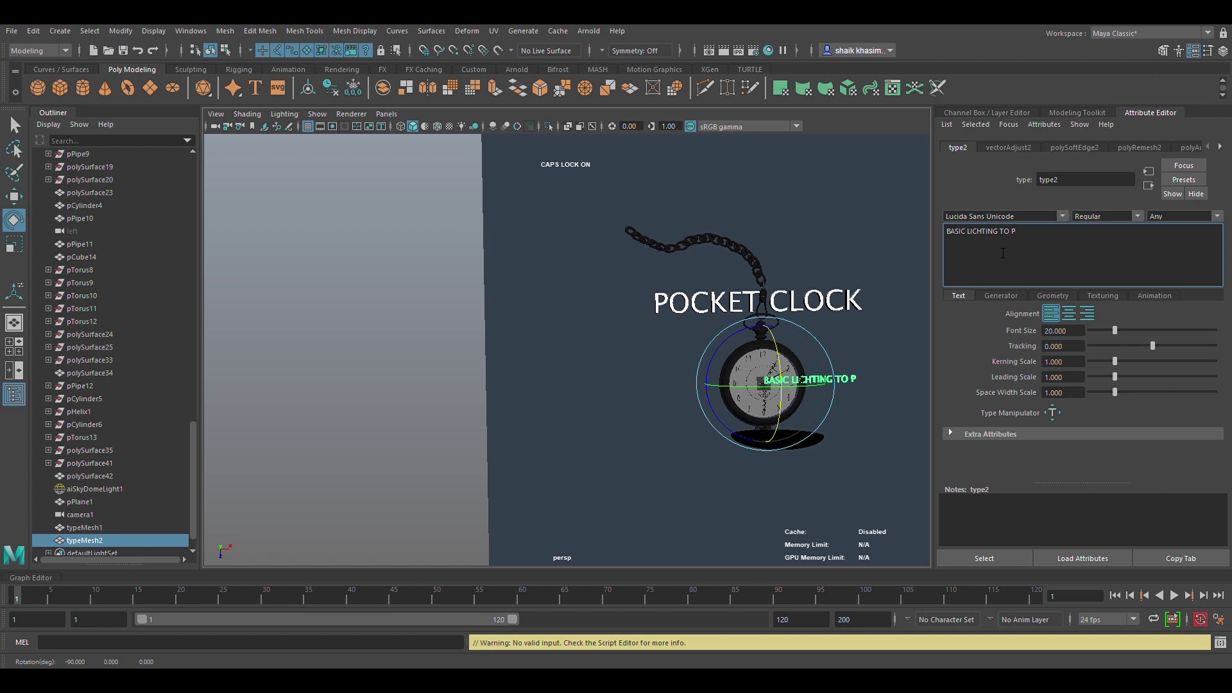
text(OC)
text(KET C)
text(LOCK)
key(Return)
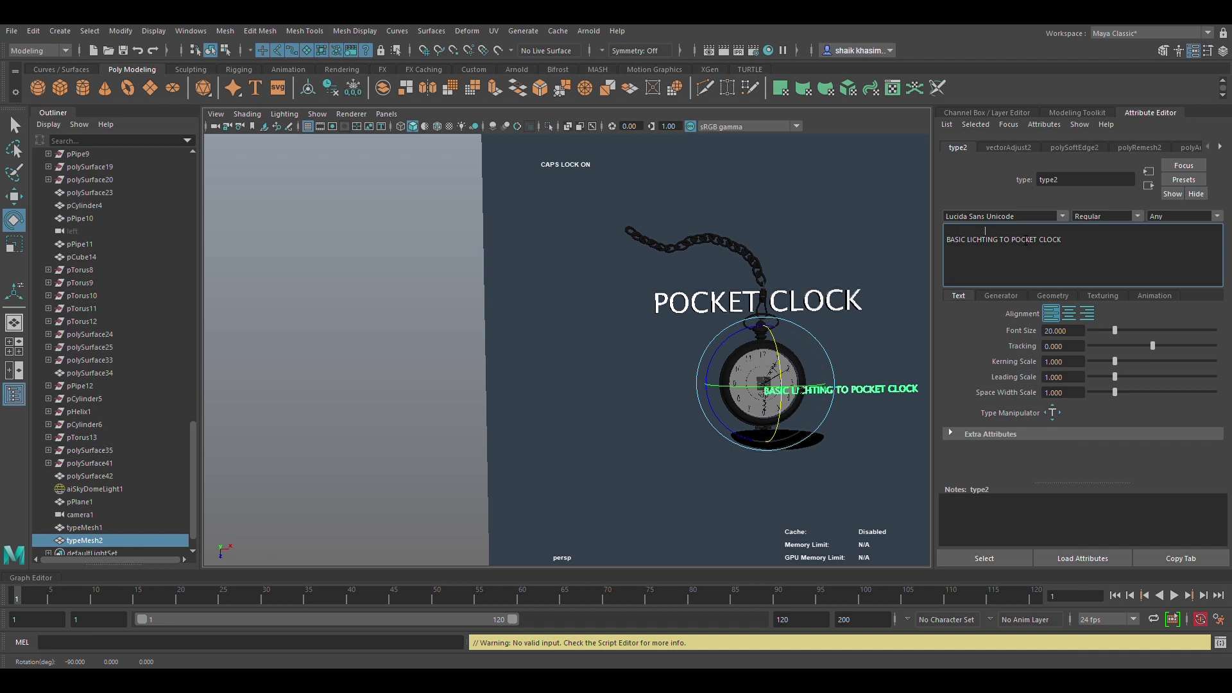
text(V)
key(Return)
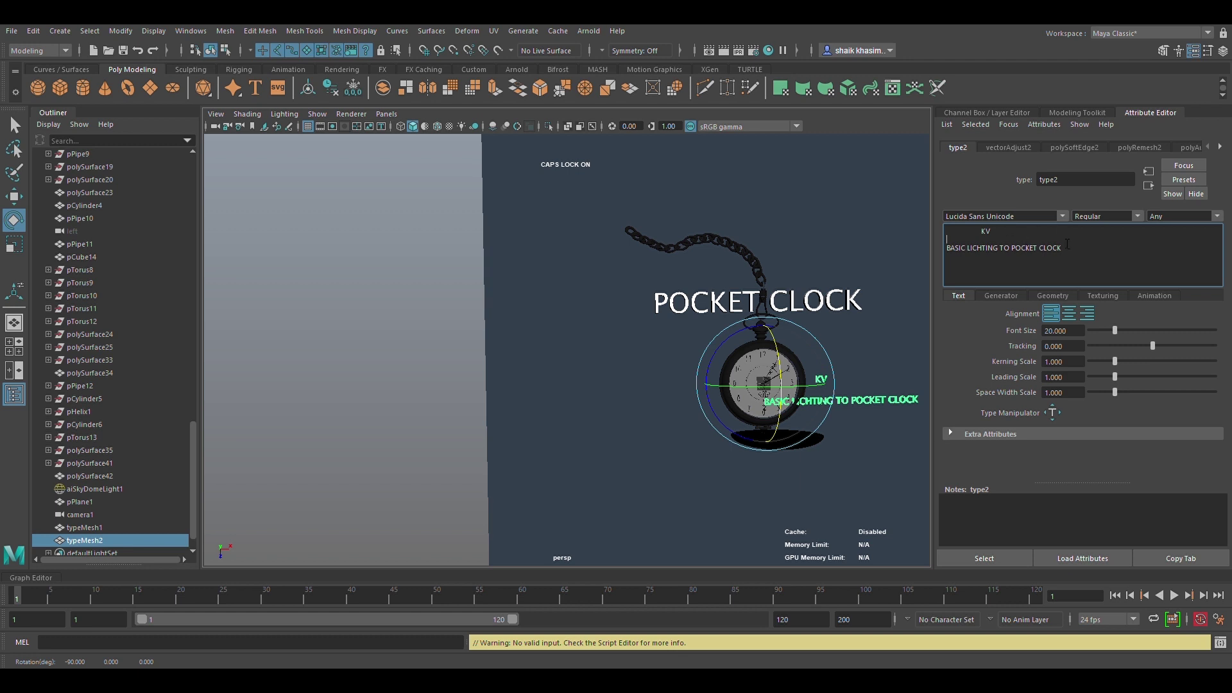
text(W)
key(BackSpace)
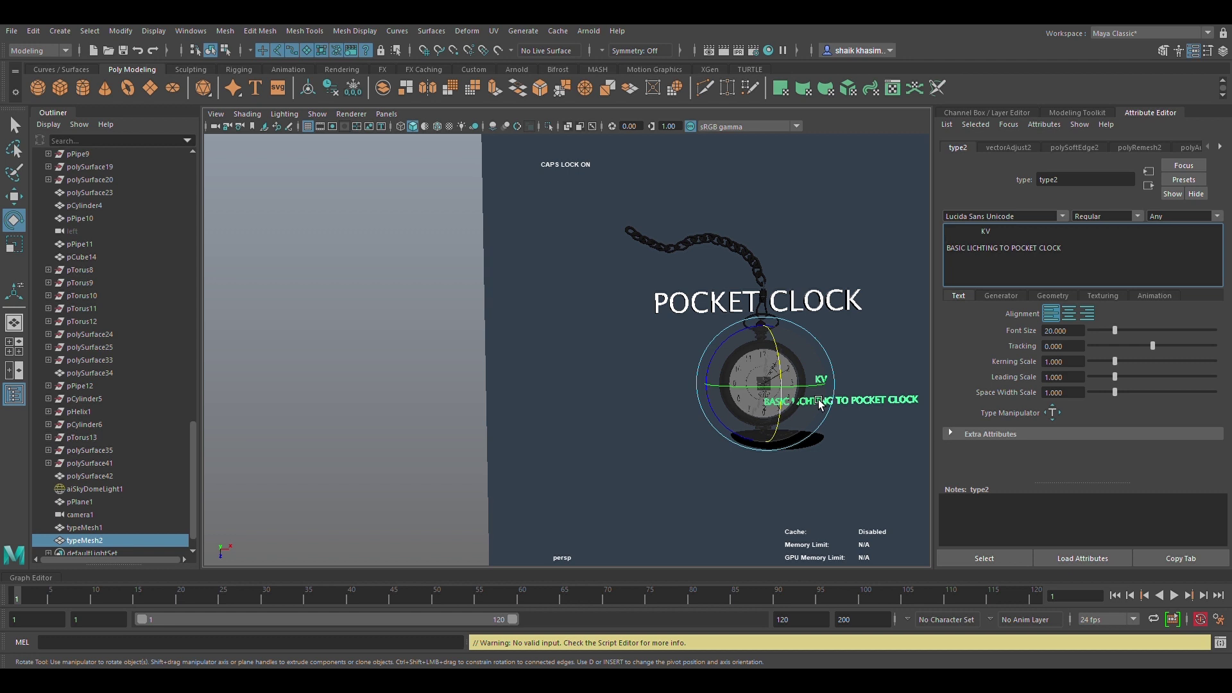
text(W)
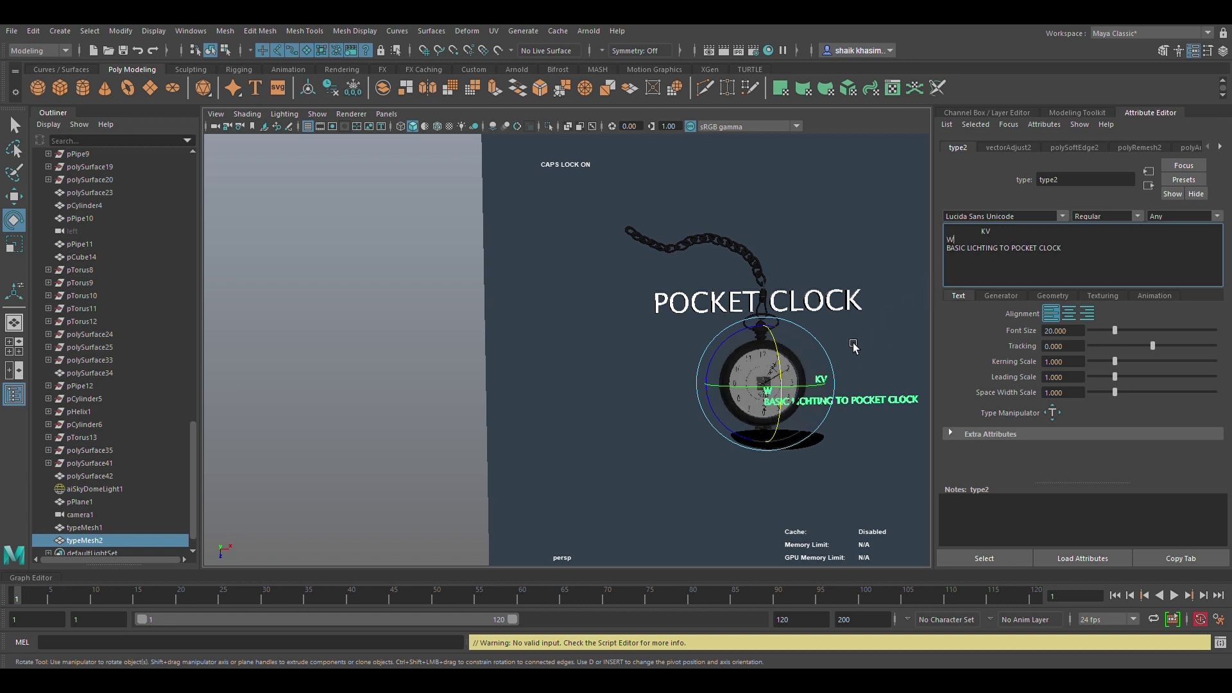
key(BackSpace)
click(883, 349)
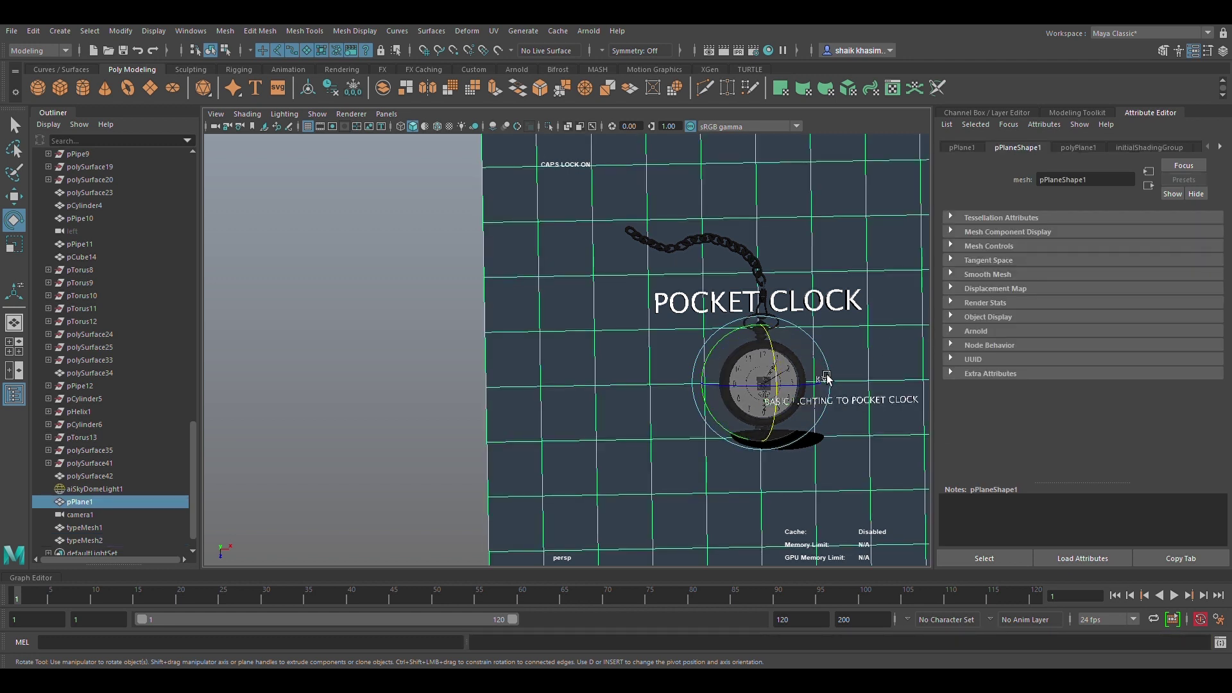
click(864, 406)
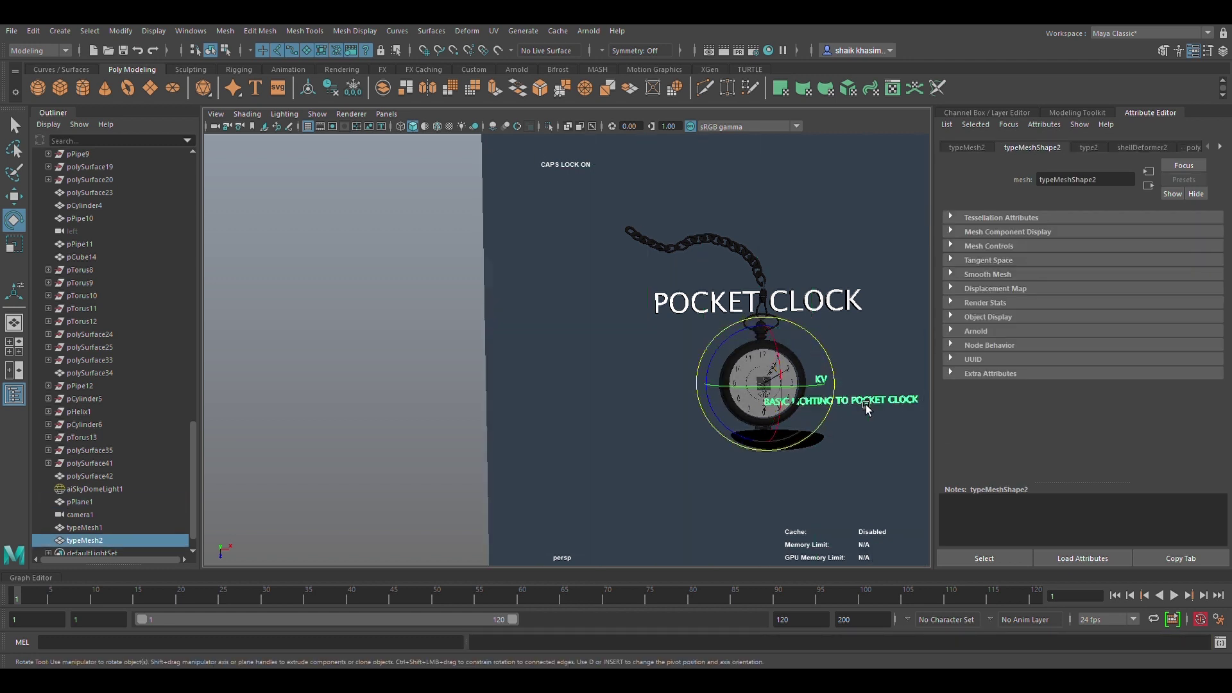
Move the typeMesh2 caption down and left so it sits centred below the watch.
key(w)
mouse_move(778, 447)
mouse_down()
mouse_move(841, 456)
mouse_move(790, 449)
mouse_up()
drag(747, 514, 794, 467)
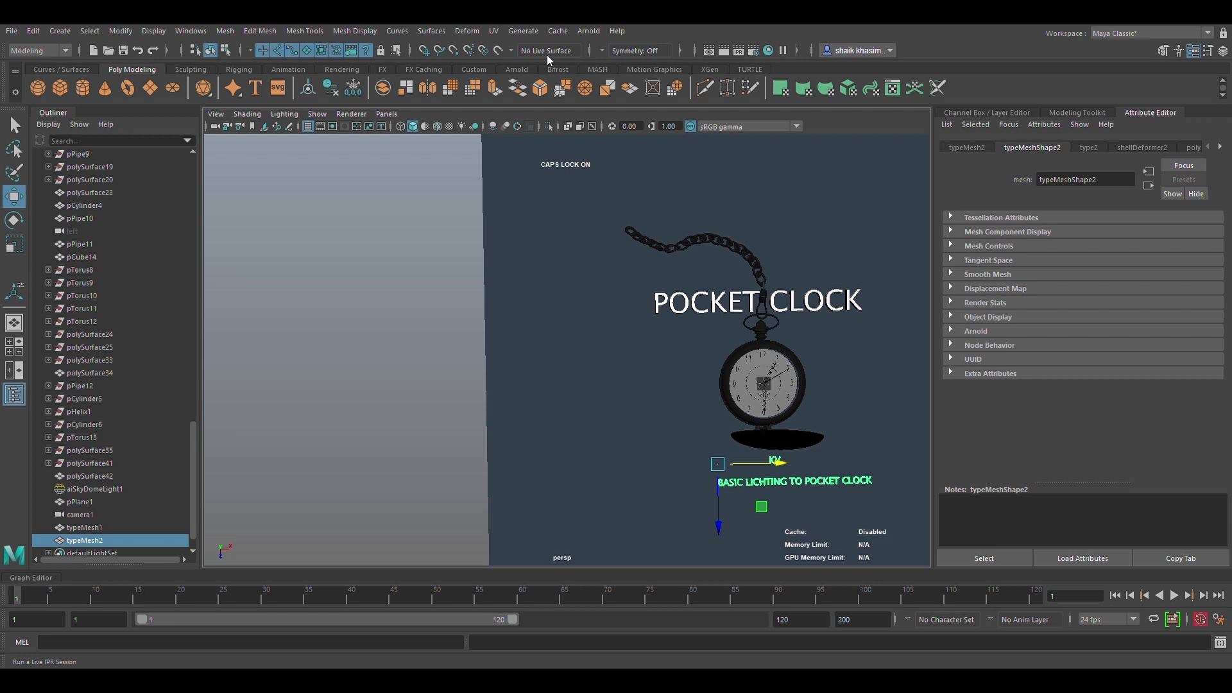
click(747, 462)
drag(747, 464, 749, 464)
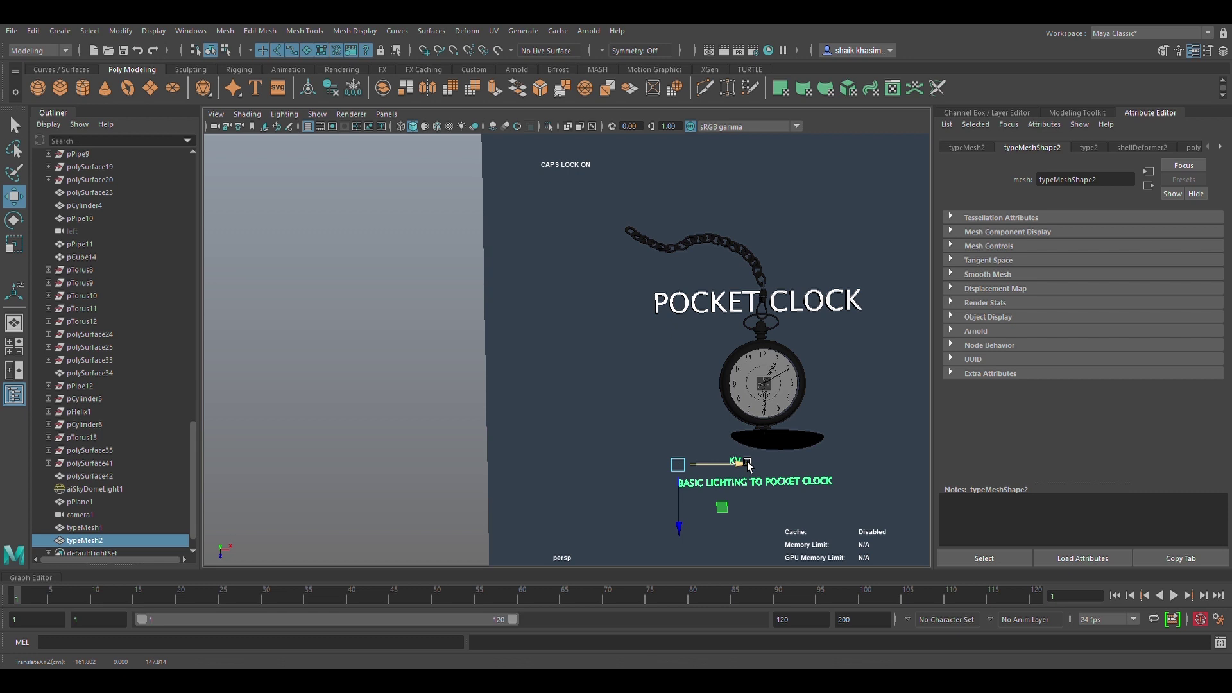
click(1089, 147)
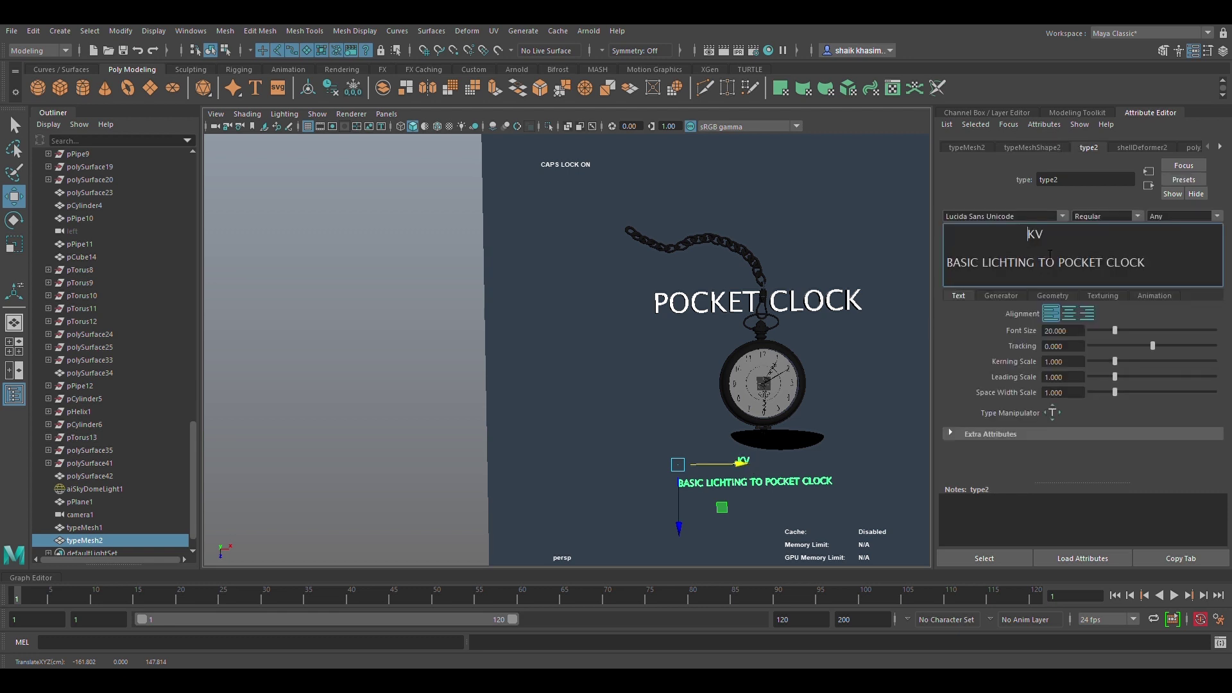